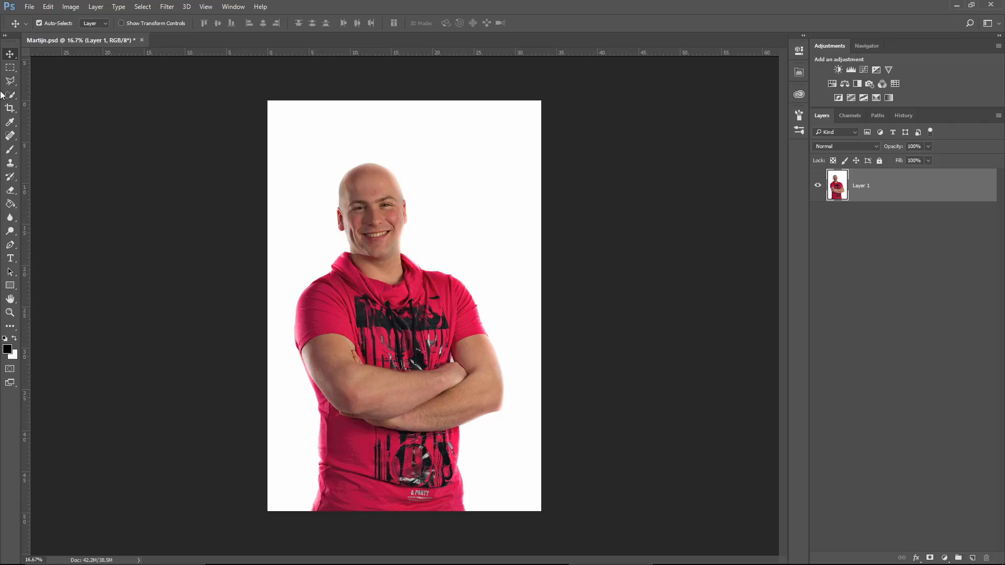
Step: Try lightening a short streak on the lower forearm with the Dodge tool, and undo the stroke
{"action": "left_click", "coordinate": [10, 231]}
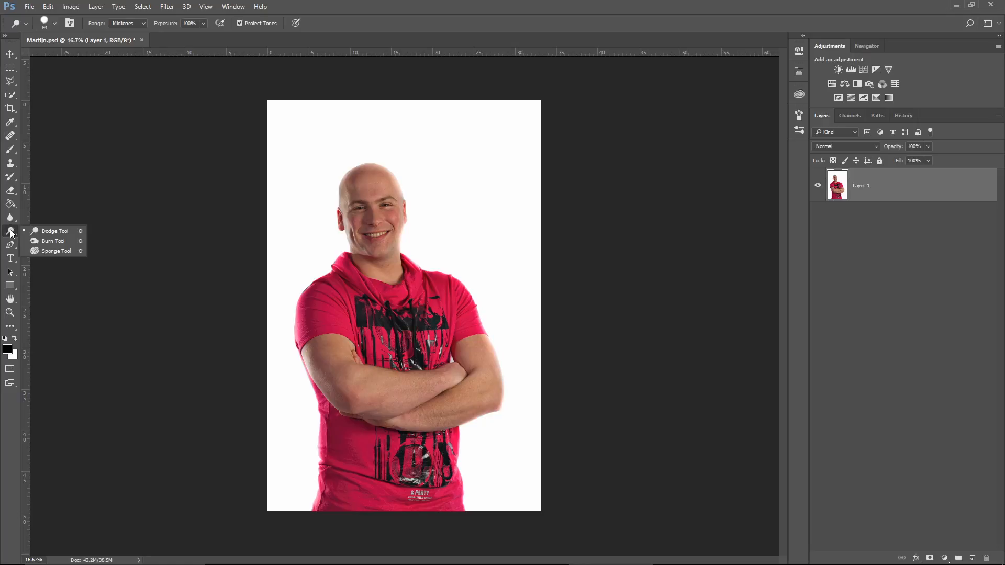
{"action": "left_click", "coordinate": [52, 231]}
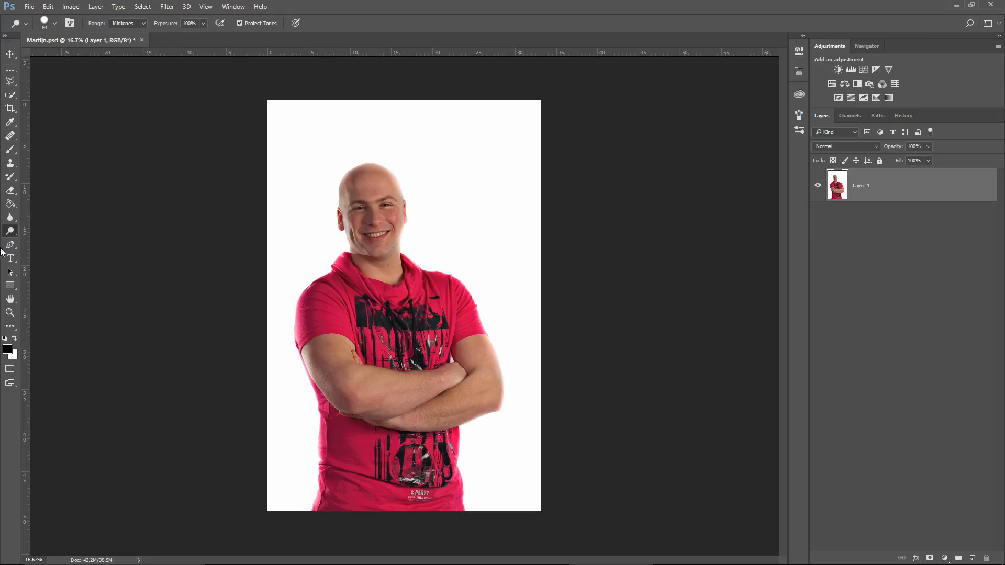
{"action": "right_click", "coordinate": [9, 230]}
{"action": "left_click", "coordinate": [46, 231]}
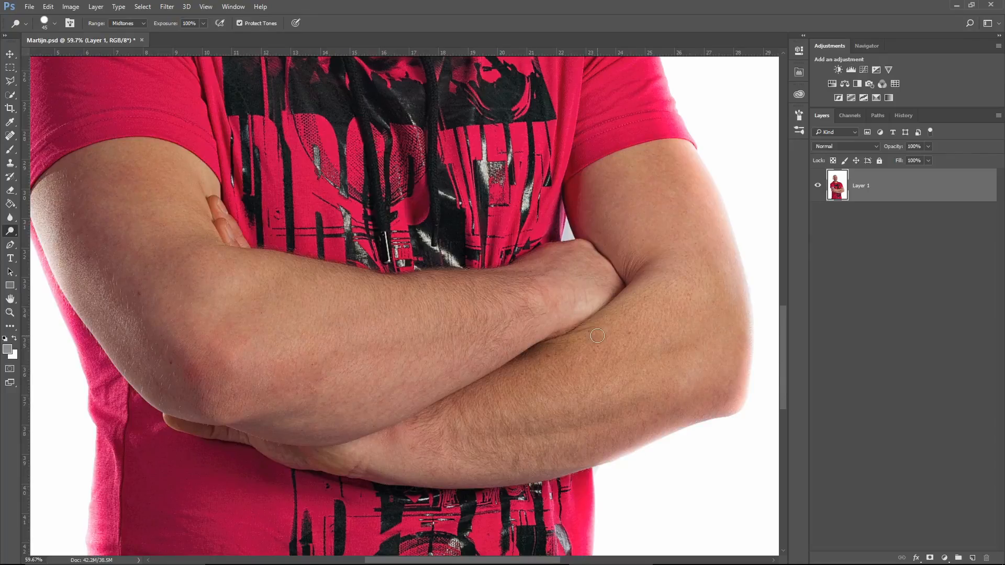
{"action": "left_click_drag", "start_coordinate": [525, 430], "coordinate": [558, 418]}
{"action": "mouse_move", "coordinate": [577, 385]}
{"action": "left_mouse_down"}
{"action": "mouse_move", "coordinate": [530, 409]}
{"action": "mouse_move", "coordinate": [570, 409]}
{"action": "mouse_move", "coordinate": [603, 384]}
{"action": "left_mouse_up"}
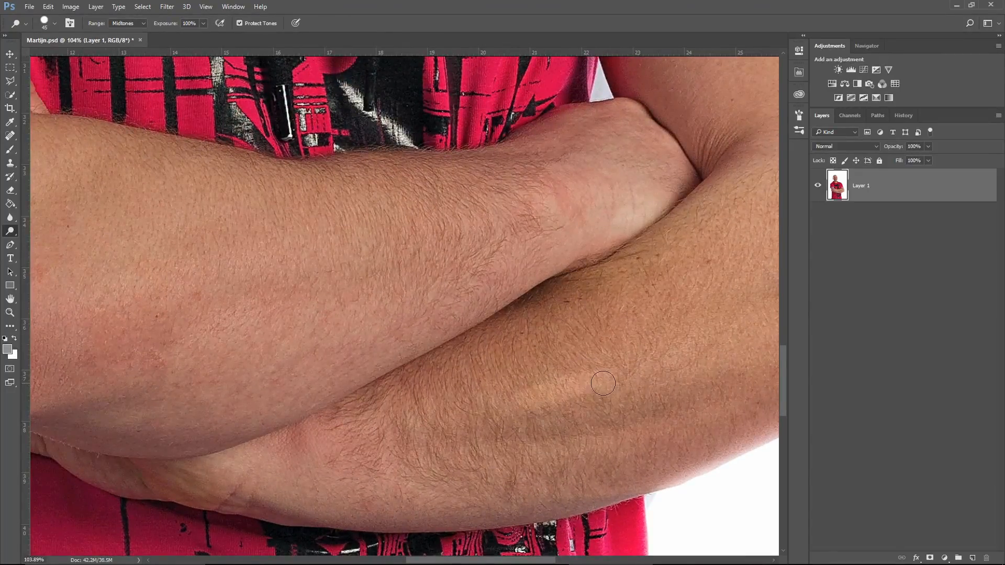
{"action": "key", "text": "ctrl+z"}
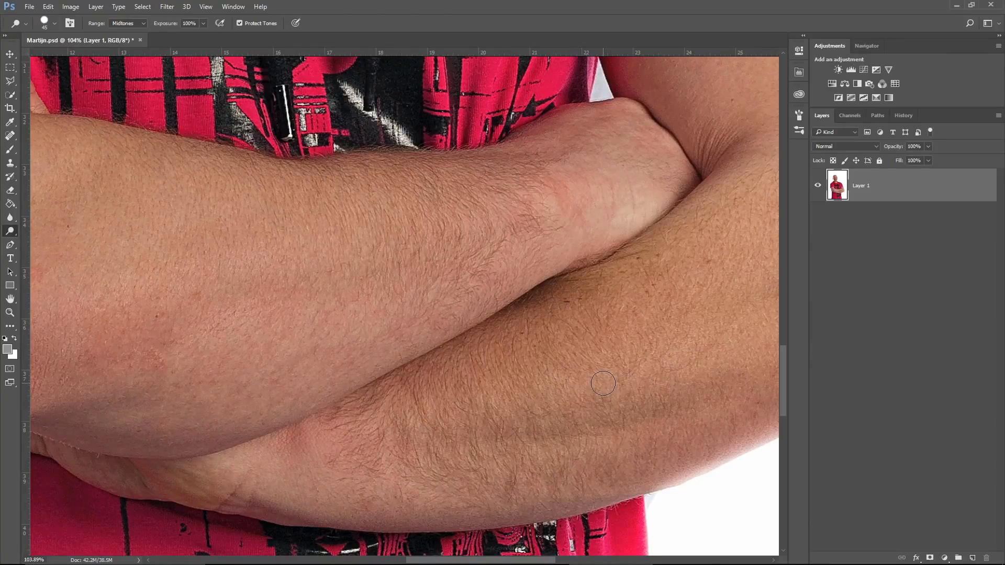
Step: Burn a dark streak along the vein on the lower forearm, directly on the photo layer
{"action": "left_click_drag", "start_coordinate": [559, 402], "coordinate": [388, 403]}
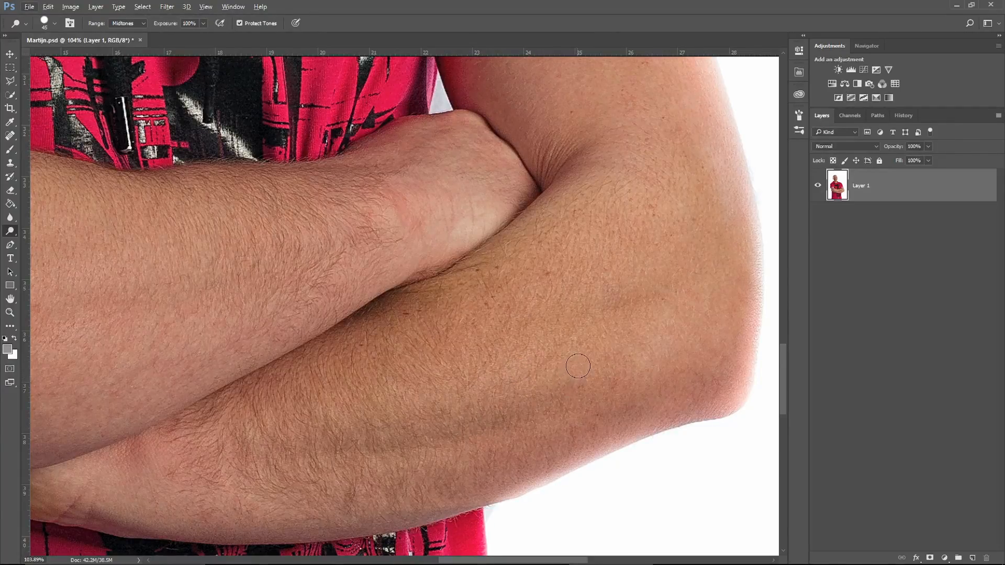
{"action": "right_click", "coordinate": [9, 232]}
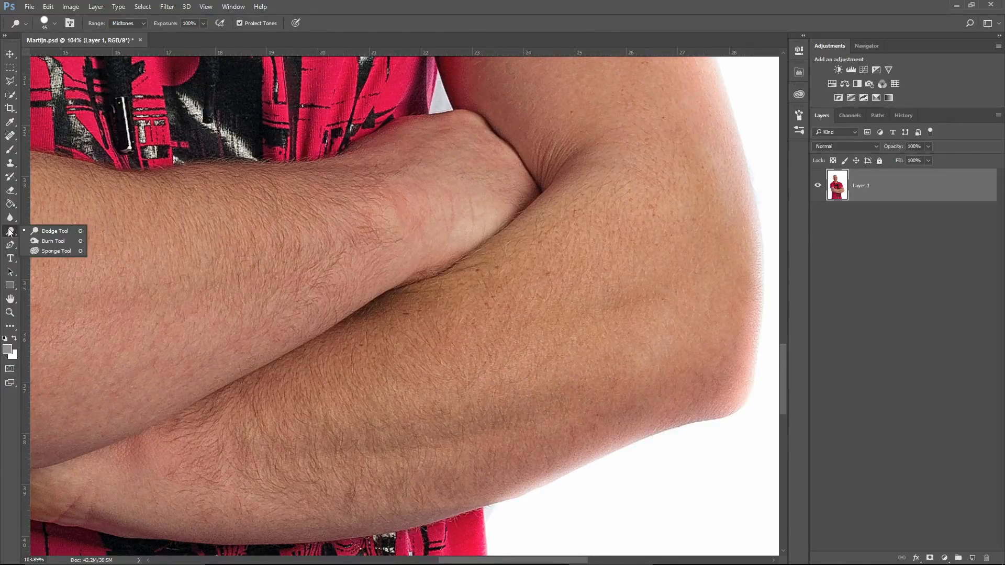
{"action": "left_click", "coordinate": [53, 231]}
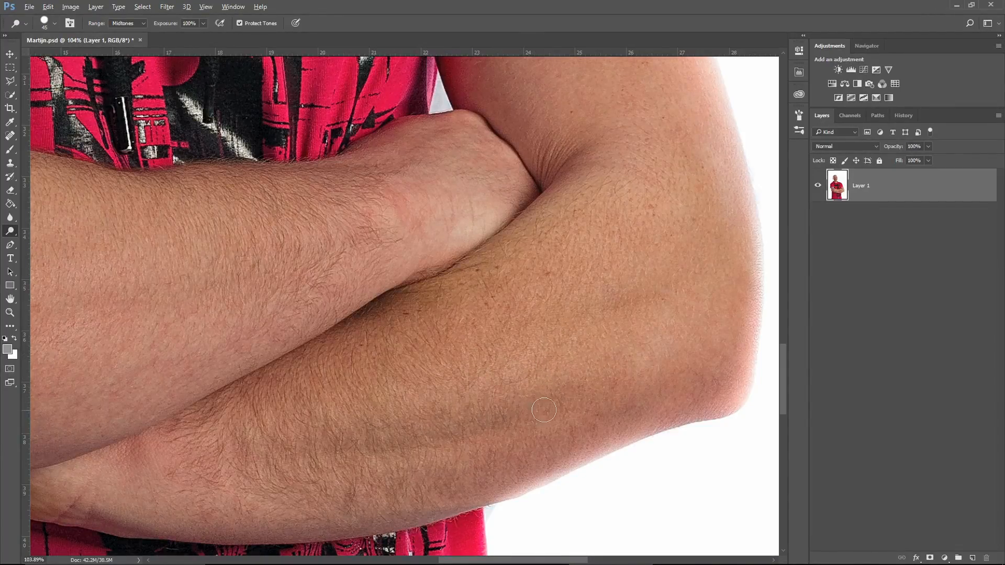
{"action": "mouse_move", "coordinate": [541, 400]}
{"action": "left_mouse_down"}
{"action": "mouse_move", "coordinate": [361, 440]}
{"action": "mouse_move", "coordinate": [438, 430]}
{"action": "mouse_move", "coordinate": [283, 443]}
{"action": "left_mouse_up"}
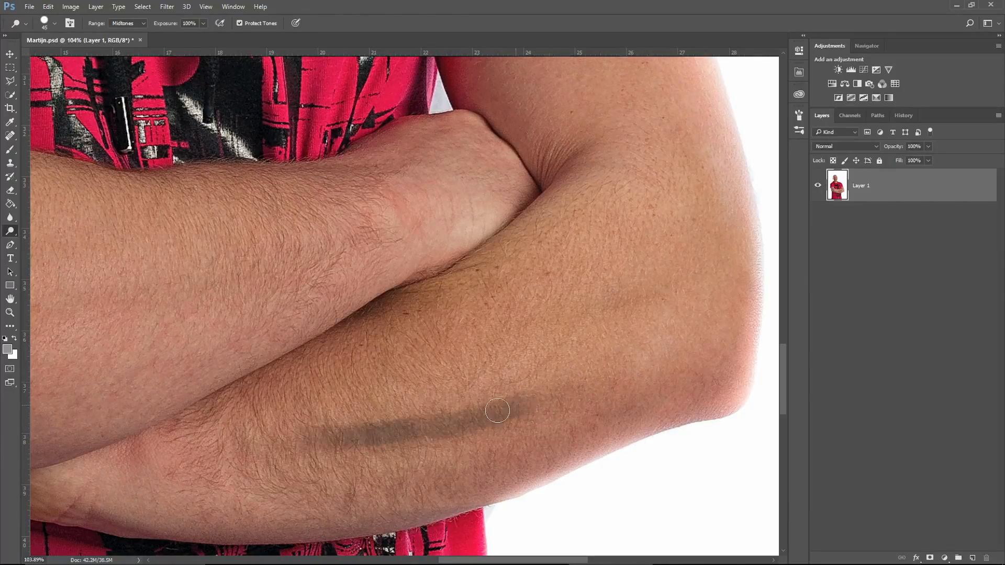
{"action": "left_click_drag", "start_coordinate": [502, 412], "coordinate": [321, 447]}
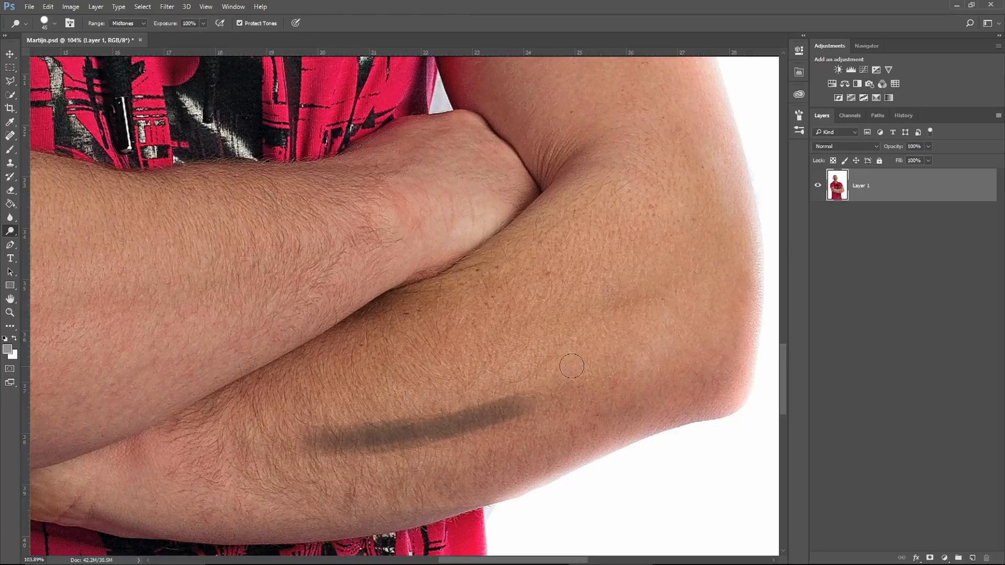
Step: Dodge light streaks above and below the dark streak on the lower forearm
{"action": "left_click_drag", "start_coordinate": [552, 369], "coordinate": [299, 407]}
{"action": "left_click_drag", "start_coordinate": [516, 378], "coordinate": [314, 413]}
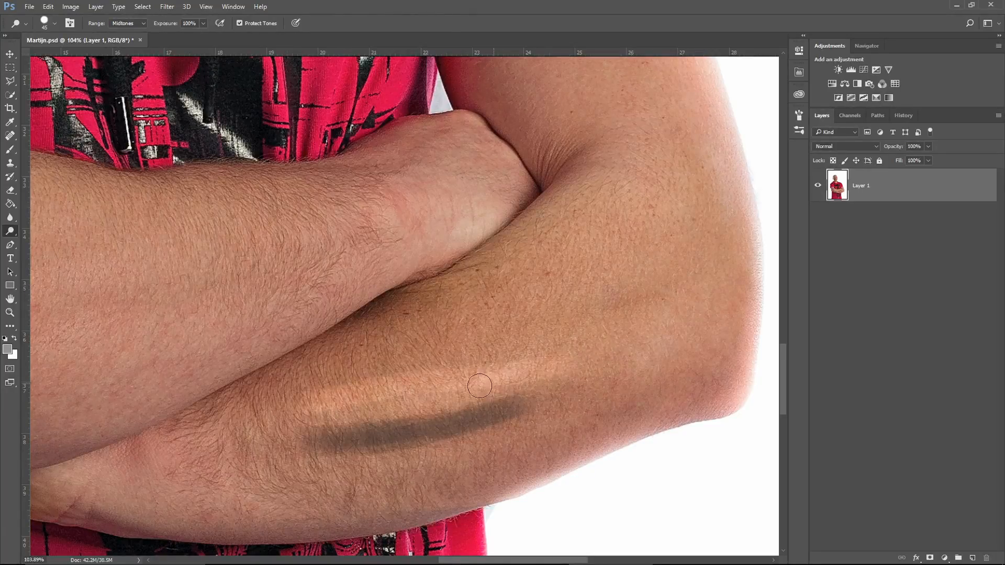
{"action": "left_click_drag", "start_coordinate": [479, 385], "coordinate": [296, 410]}
{"action": "left_click_drag", "start_coordinate": [505, 438], "coordinate": [304, 459]}
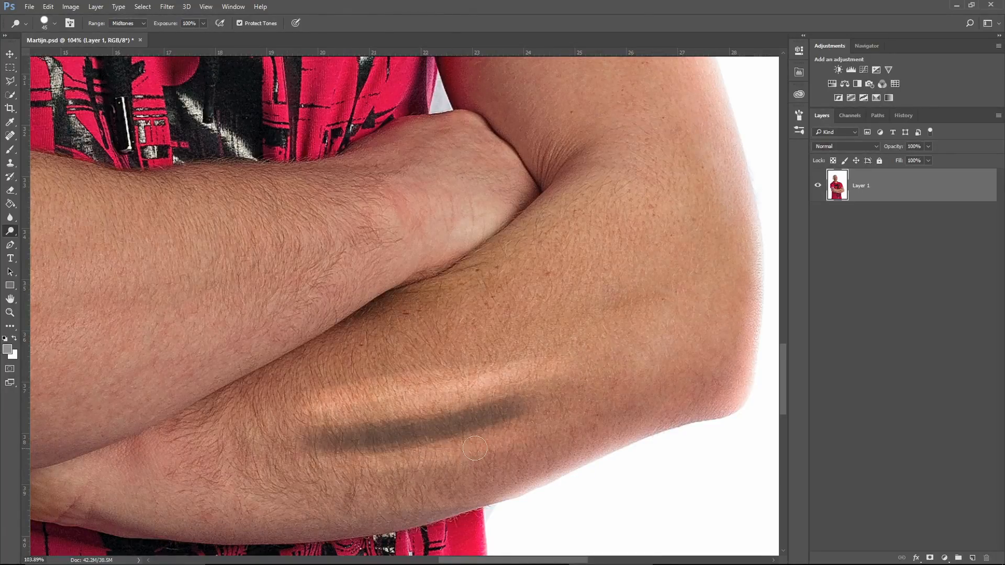
{"action": "left_click_drag", "start_coordinate": [525, 424], "coordinate": [335, 458]}
{"action": "mouse_move", "coordinate": [510, 358]}
{"action": "left_mouse_down"}
{"action": "mouse_move", "coordinate": [417, 431]}
{"action": "mouse_move", "coordinate": [443, 417]}
{"action": "left_mouse_up"}
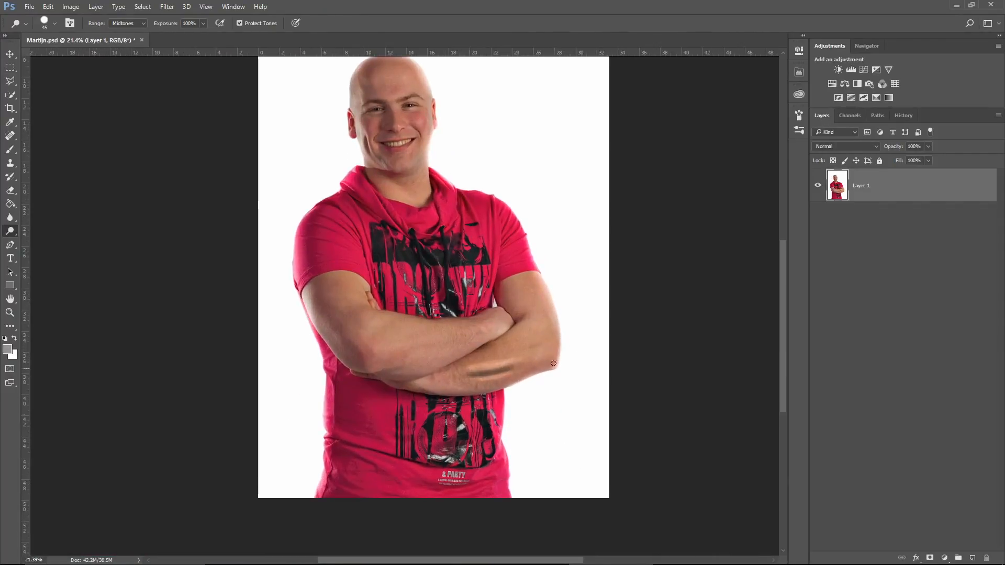
Step: Hide Layer 1 and show it again to check the retouched forearm on the whole image
{"action": "left_click", "coordinate": [817, 185]}
{"action": "left_click", "coordinate": [818, 186]}
{"action": "mouse_move", "coordinate": [464, 405]}
{"action": "left_mouse_down"}
{"action": "mouse_move", "coordinate": [507, 370]}
{"action": "mouse_move", "coordinate": [557, 303]}
{"action": "mouse_move", "coordinate": [433, 421]}
{"action": "left_mouse_up"}
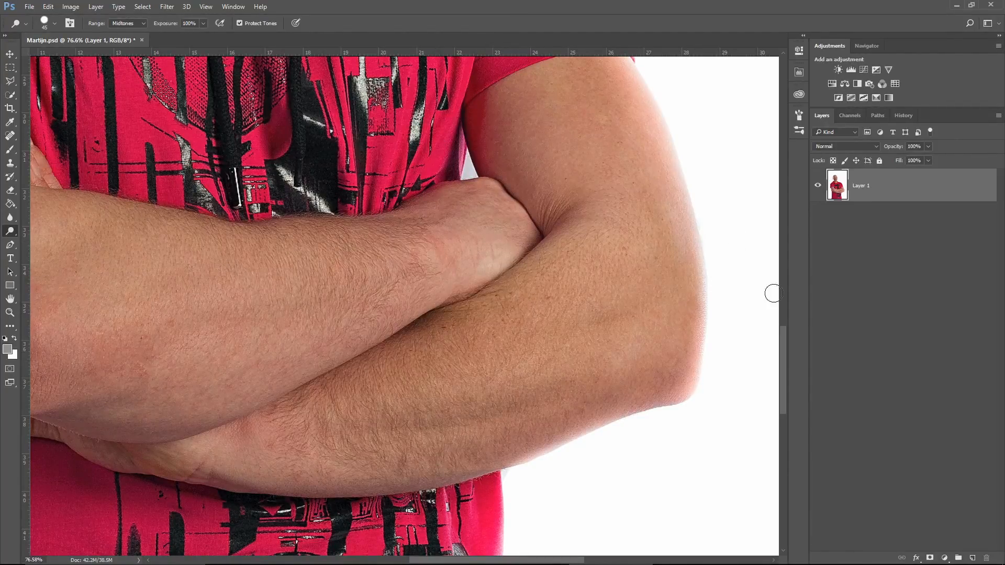
Step: Add a new layer above Layer 1 and name it D&B
{"action": "left_click", "coordinate": [973, 558]}
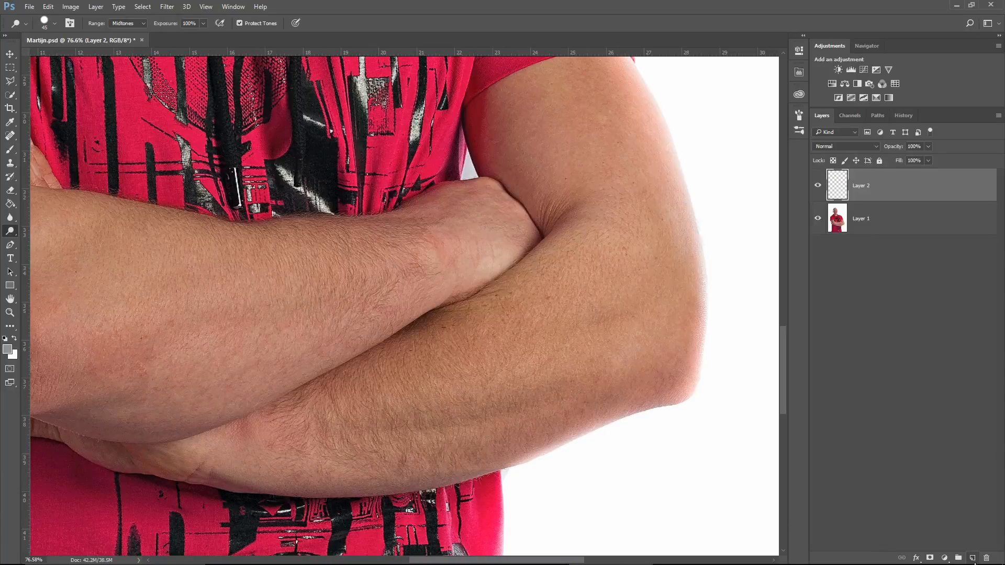
{"action": "double_click", "coordinate": [862, 187]}
{"action": "type", "text": "D&B"}
{"action": "key", "text": "Return"}
Step: Fill the D&B layer with 50% Gray in Normal mode at 100% opacity
{"action": "key", "text": "shift+F5"}
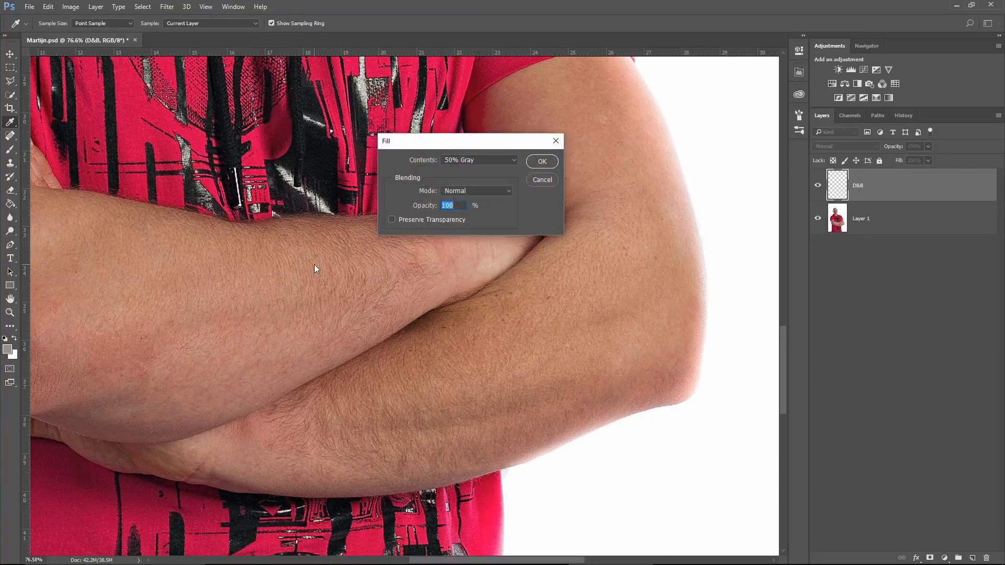
{"action": "left_click", "coordinate": [476, 156]}
{"action": "left_click", "coordinate": [476, 160]}
{"action": "left_click", "coordinate": [476, 160]}
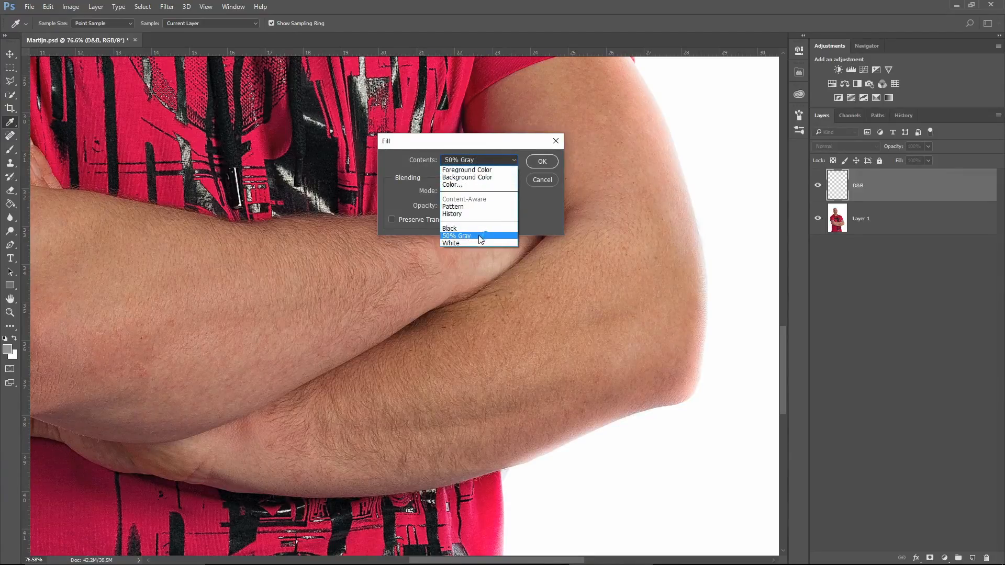
{"action": "left_click", "coordinate": [480, 236]}
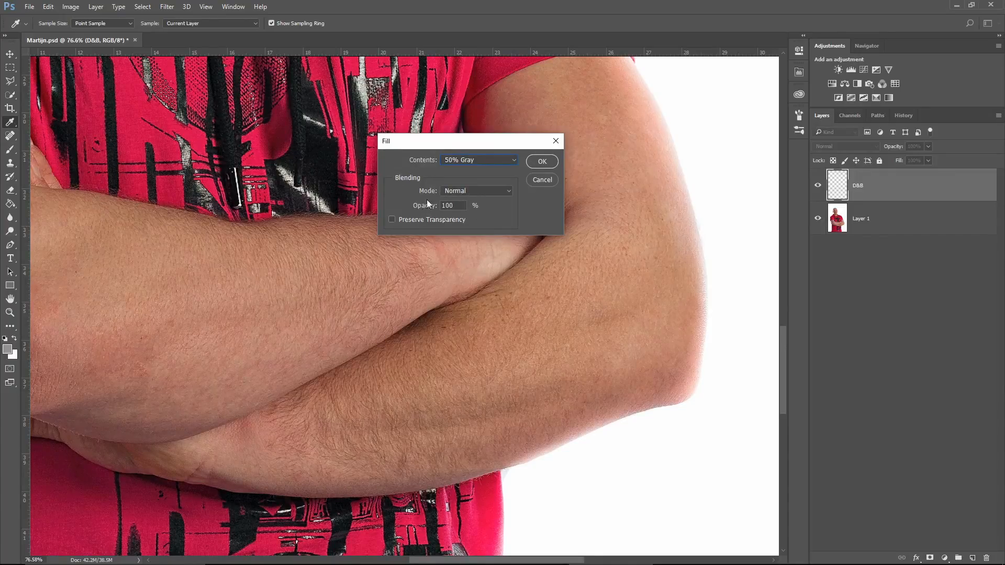
{"action": "left_click", "coordinate": [542, 162]}
Step: Try the Overlay and Hard Light blend modes on the D&B layer, and set it to Soft Light
{"action": "key", "text": "o"}
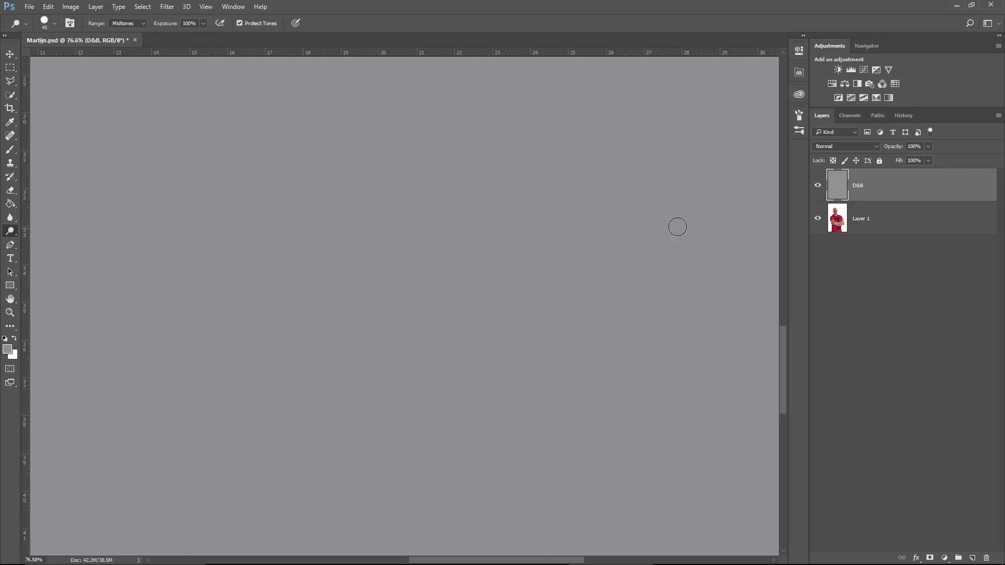
{"action": "left_click", "coordinate": [850, 148]}
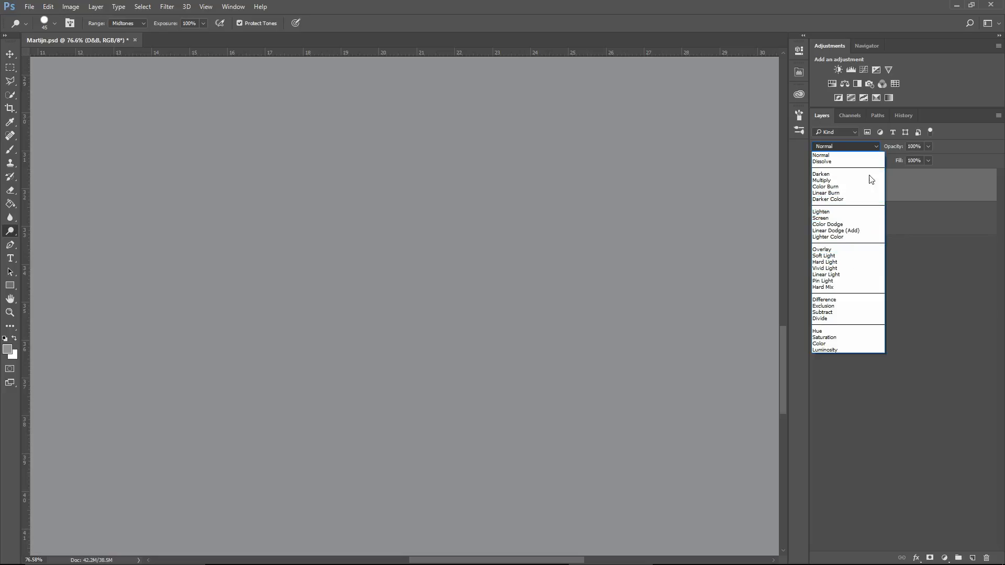
{"action": "left_click", "coordinate": [849, 250]}
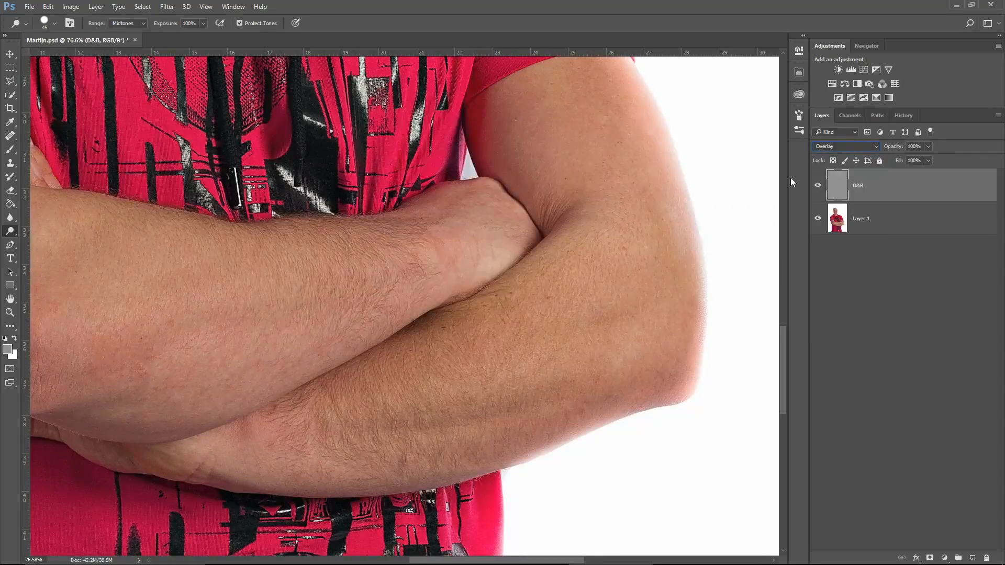
{"action": "left_click", "coordinate": [842, 146]}
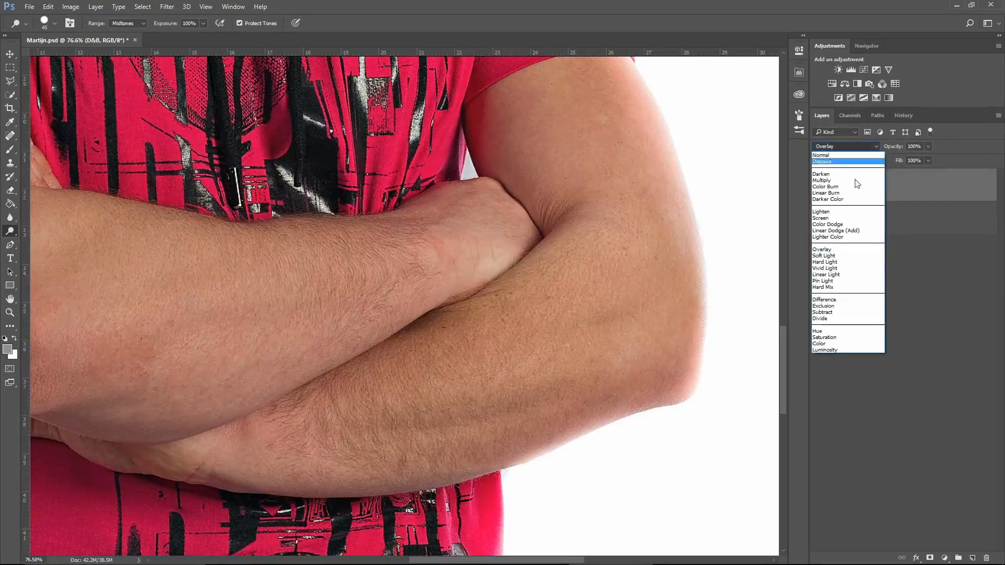
{"action": "left_click", "coordinate": [858, 256]}
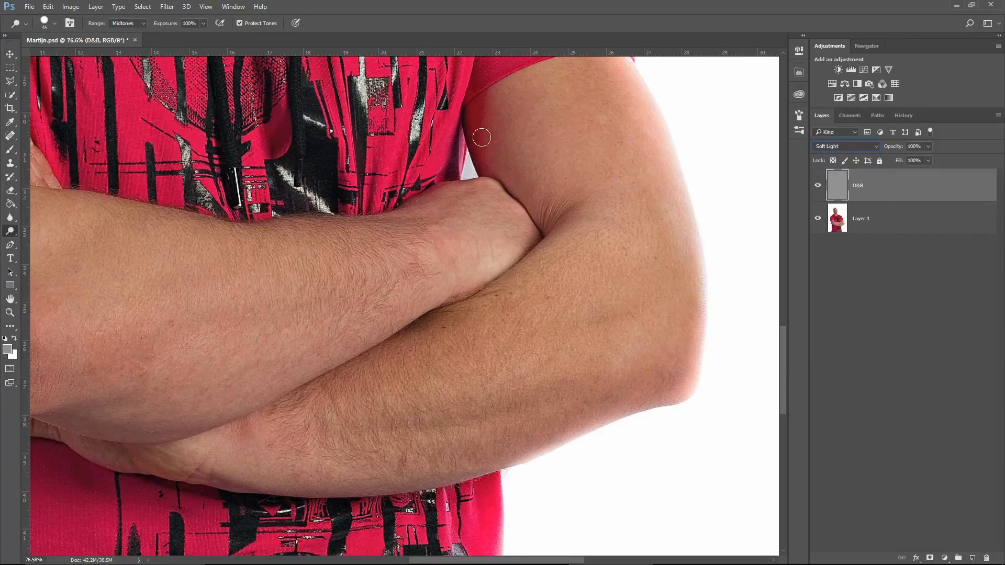
{"action": "left_click", "coordinate": [847, 146]}
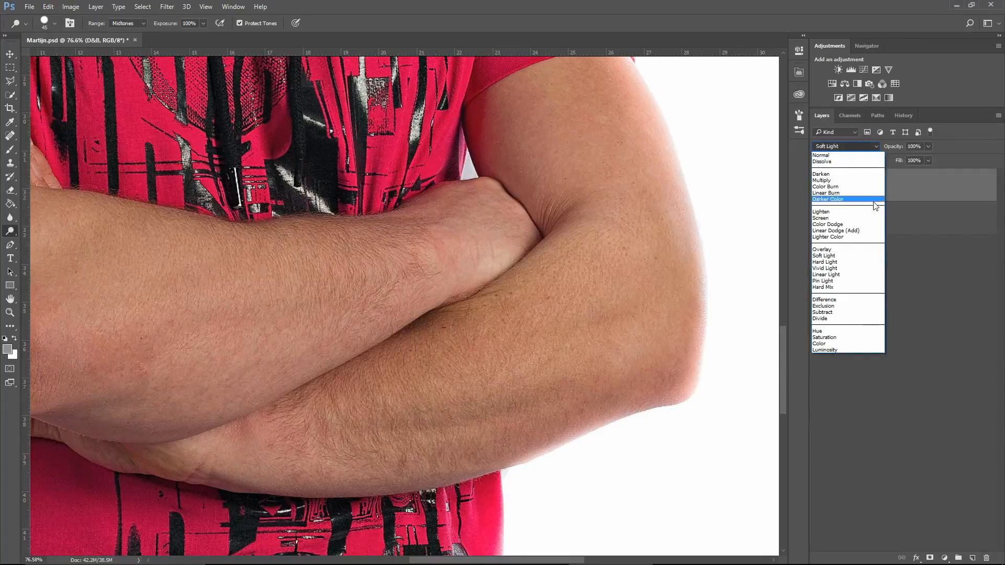
{"action": "left_click", "coordinate": [846, 261]}
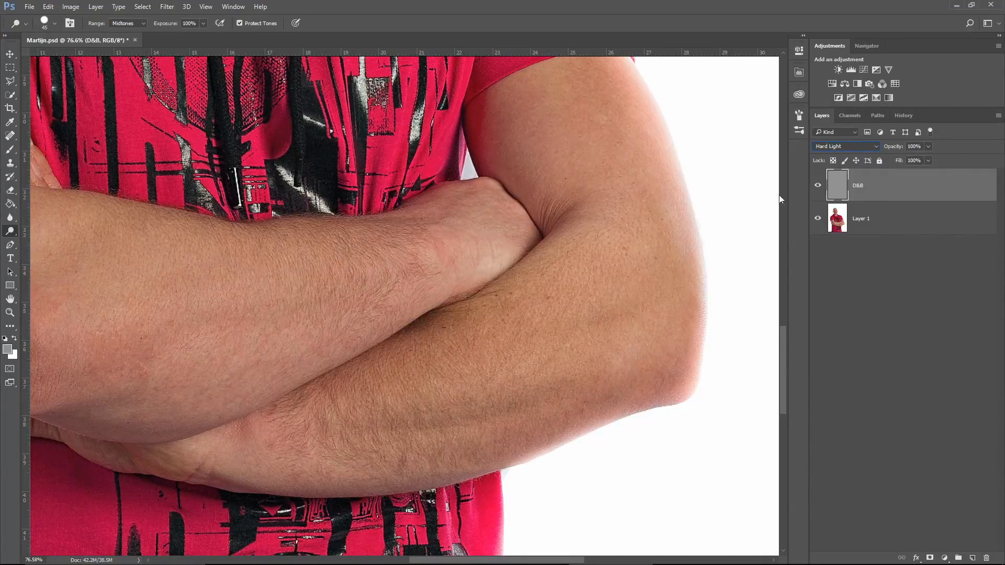
{"action": "left_click", "coordinate": [854, 148]}
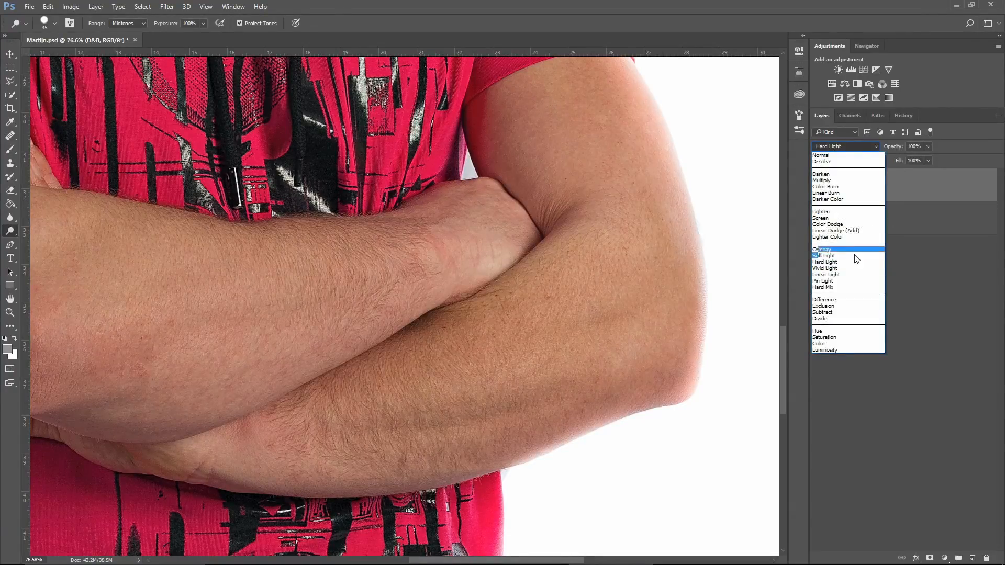
{"action": "left_click", "coordinate": [852, 257]}
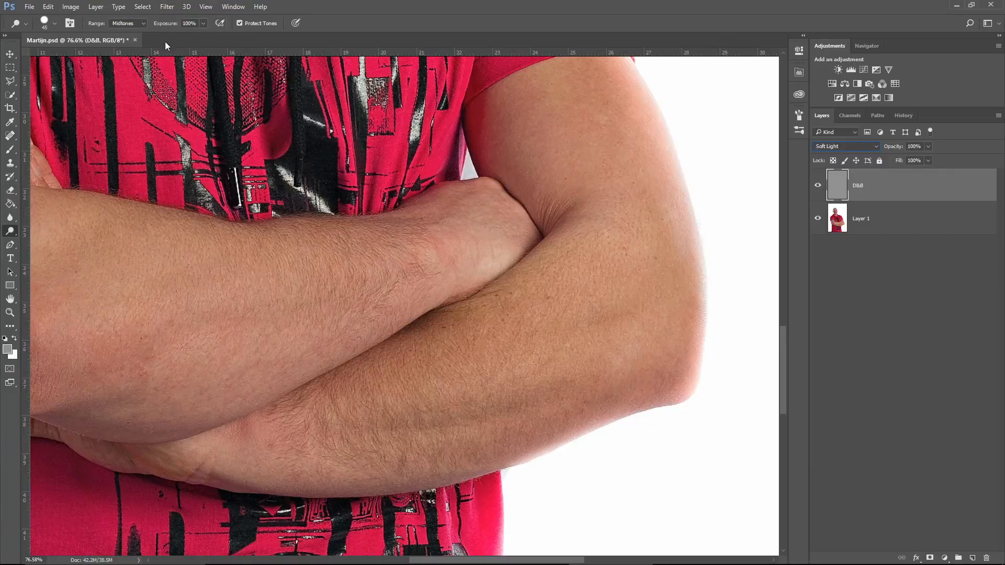
Step: Set the Dodge tool's exposure to 10% and dodge and burn around the lower forearm's vein on the D&B layer
{"action": "left_click_drag", "start_coordinate": [167, 23], "coordinate": [130, 25]}
{"action": "mouse_move", "coordinate": [555, 385]}
{"action": "left_mouse_down"}
{"action": "mouse_move", "coordinate": [458, 414]}
{"action": "mouse_move", "coordinate": [503, 405]}
{"action": "mouse_move", "coordinate": [378, 419]}
{"action": "left_mouse_up"}
Step: Toggle the D&B layer's visibility repeatedly to compare the forearm before and after the retouching
{"action": "left_click", "coordinate": [818, 186]}
{"action": "left_click", "coordinate": [817, 188]}
{"action": "left_click", "coordinate": [818, 188]}
{"action": "left_click", "coordinate": [818, 188]}
{"action": "left_click", "coordinate": [819, 190]}
{"action": "left_click", "coordinate": [818, 192]}
{"action": "left_click", "coordinate": [818, 192]}
{"action": "left_click", "coordinate": [818, 192]}
{"action": "left_click", "coordinate": [817, 193]}
{"action": "left_click", "coordinate": [817, 193]}
{"action": "left_click", "coordinate": [817, 194]}
{"action": "left_click", "coordinate": [817, 194]}
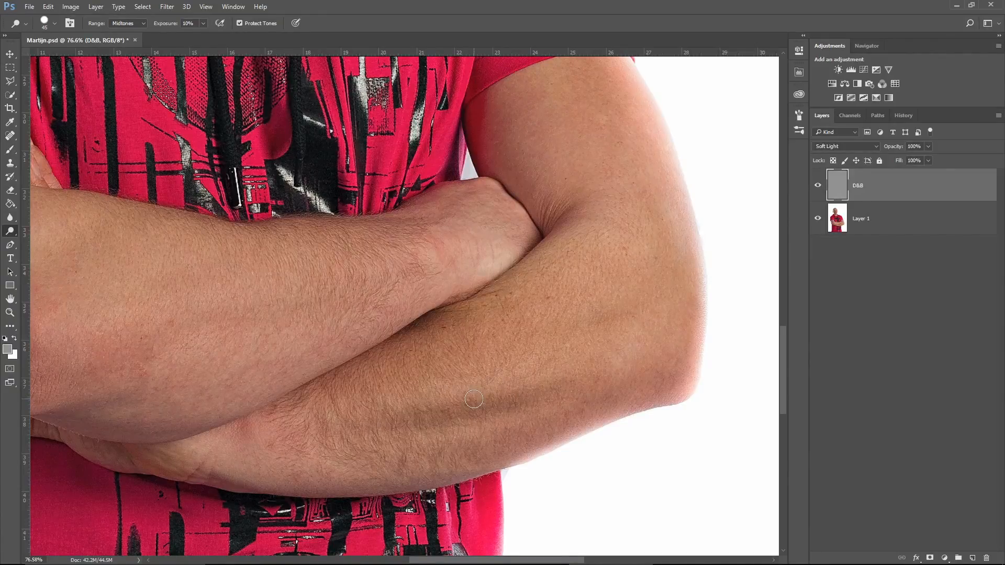
{"action": "left_click", "coordinate": [818, 186]}
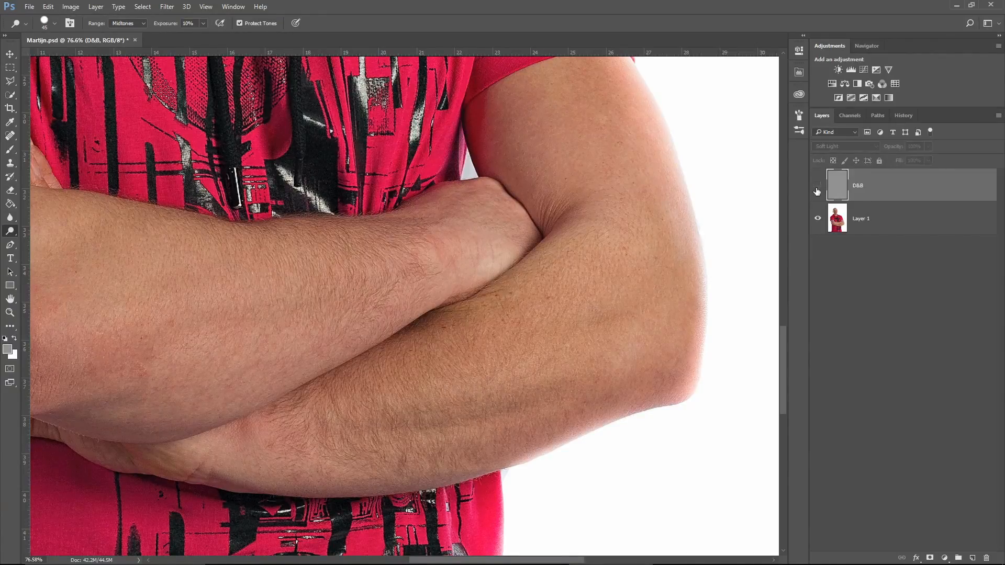
{"action": "left_click", "coordinate": [817, 189]}
{"action": "left_click", "coordinate": [817, 192]}
{"action": "left_click", "coordinate": [818, 194]}
{"action": "left_click", "coordinate": [818, 195]}
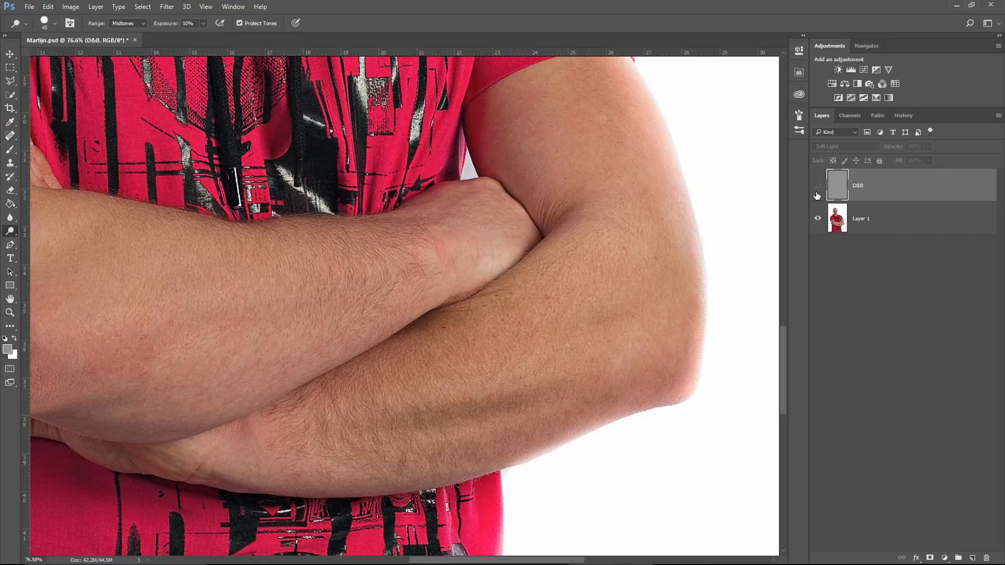
{"action": "left_click", "coordinate": [818, 196]}
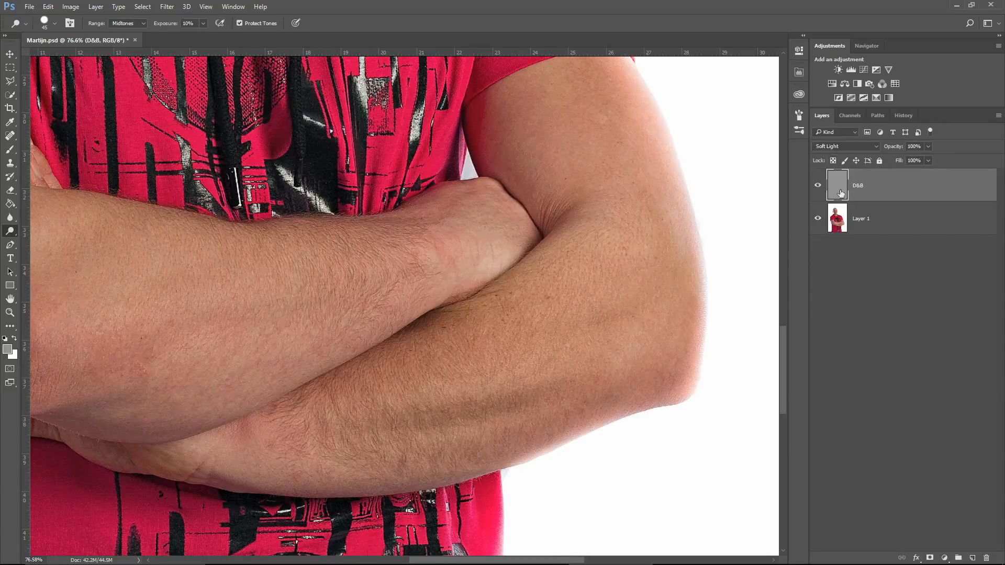
Step: Hide Layer 1 and paint over the dodge and burn marks on the D&B layer with a 295 px gray brush
{"action": "left_click", "coordinate": [819, 219]}
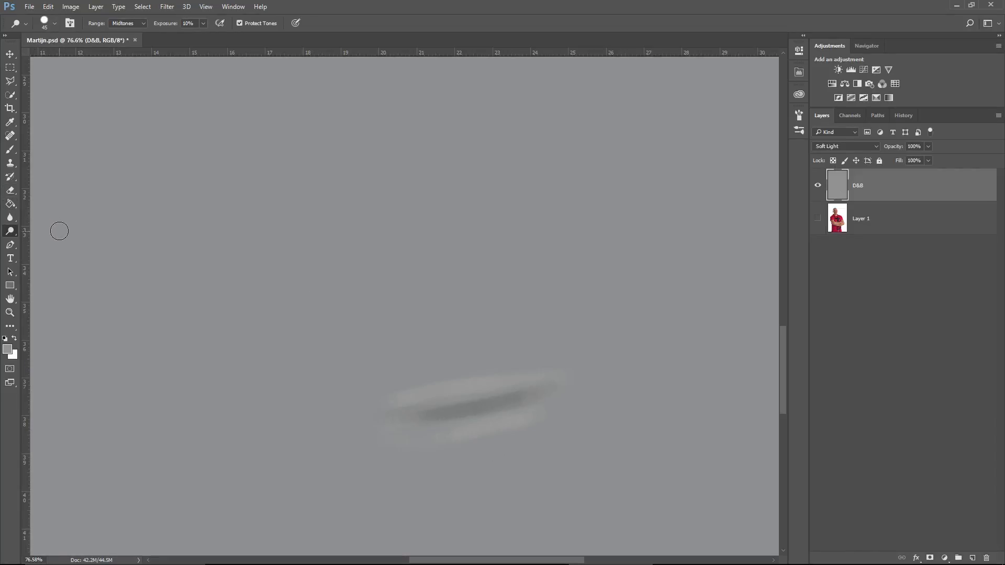
{"action": "left_click", "coordinate": [11, 151]}
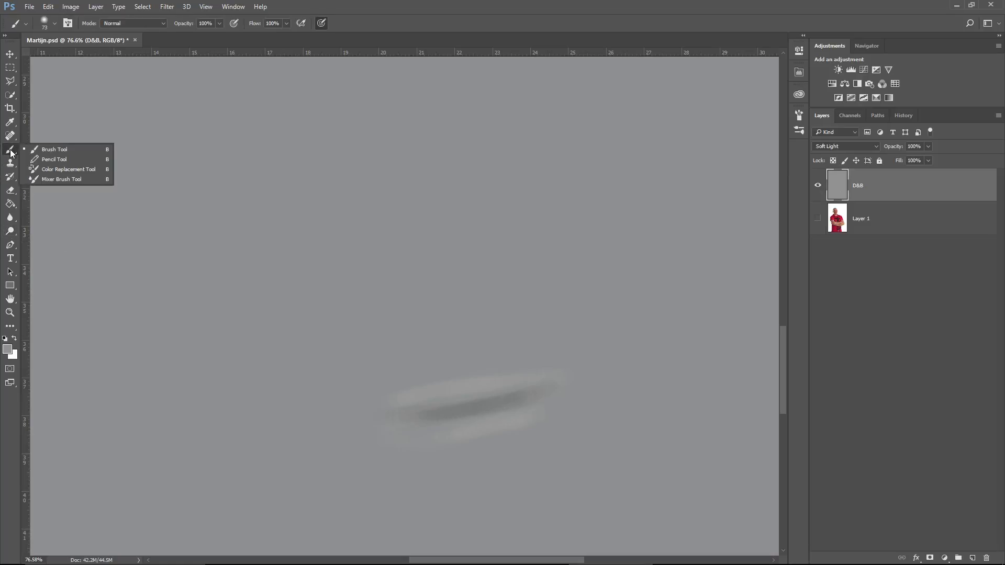
{"action": "left_click", "coordinate": [46, 151]}
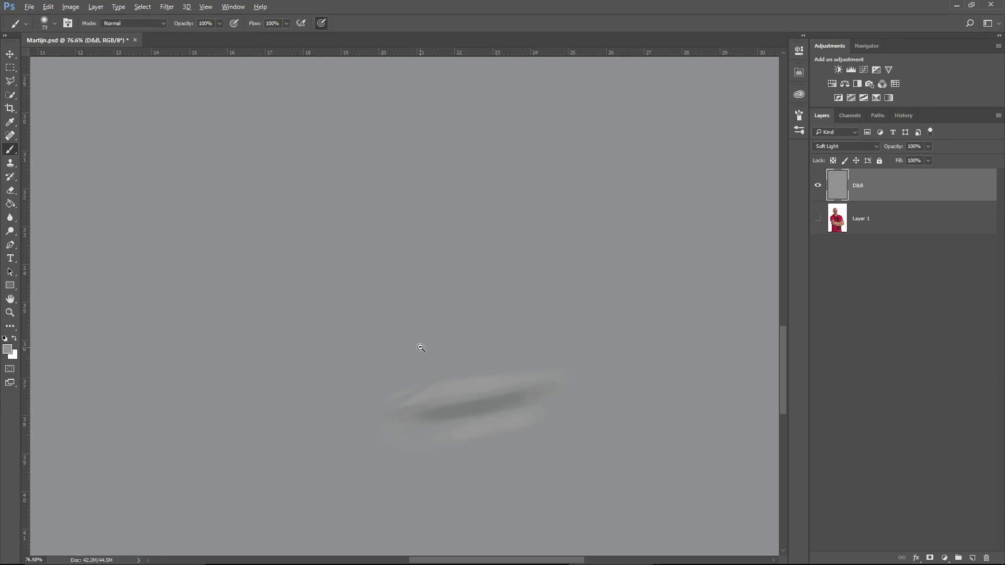
{"action": "mouse_move", "coordinate": [396, 358]}
{"action": "left_mouse_down"}
{"action": "mouse_move", "coordinate": [449, 335]}
{"action": "mouse_move", "coordinate": [519, 335]}
{"action": "left_mouse_up"}
{"action": "mouse_move", "coordinate": [417, 384]}
{"action": "left_mouse_down"}
{"action": "mouse_move", "coordinate": [356, 412]}
{"action": "mouse_move", "coordinate": [435, 361]}
{"action": "mouse_move", "coordinate": [355, 436]}
{"action": "mouse_move", "coordinate": [467, 347]}
{"action": "mouse_move", "coordinate": [356, 443]}
{"action": "mouse_move", "coordinate": [506, 333]}
{"action": "mouse_move", "coordinate": [467, 401]}
{"action": "mouse_move", "coordinate": [411, 452]}
{"action": "mouse_move", "coordinate": [449, 384]}
{"action": "mouse_move", "coordinate": [440, 406]}
{"action": "mouse_move", "coordinate": [503, 373]}
{"action": "mouse_move", "coordinate": [449, 438]}
{"action": "mouse_move", "coordinate": [547, 373]}
{"action": "mouse_move", "coordinate": [555, 393]}
{"action": "mouse_move", "coordinate": [555, 406]}
{"action": "mouse_move", "coordinate": [460, 411]}
{"action": "left_mouse_up"}
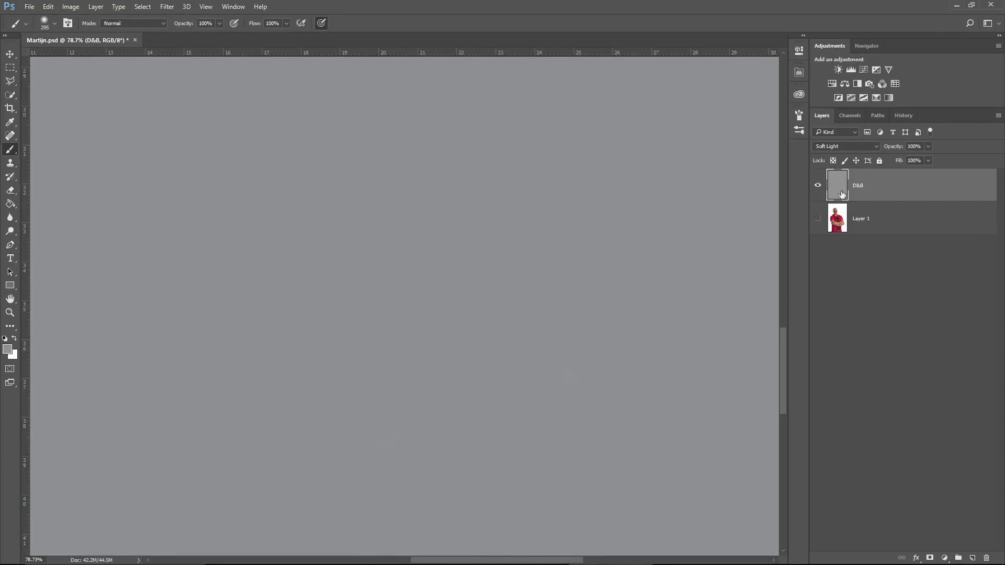
Step: Show Layer 1 and toggle the D&B layer's visibility repeatedly to examine the forearms with the marks painted over
{"action": "left_click", "coordinate": [819, 219]}
{"action": "left_click", "coordinate": [817, 187]}
{"action": "left_click", "coordinate": [817, 187]}
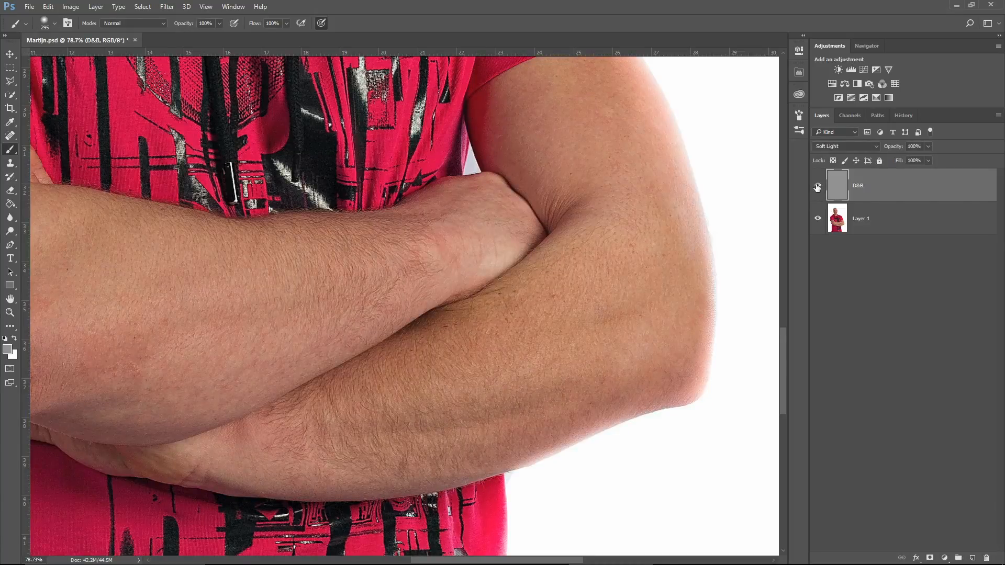
{"action": "left_click", "coordinate": [818, 187]}
{"action": "left_click", "coordinate": [819, 187]}
{"action": "left_click", "coordinate": [818, 187]}
{"action": "left_click", "coordinate": [819, 187]}
{"action": "left_click", "coordinate": [819, 187]}
{"action": "left_click", "coordinate": [819, 187]}
Step: Try a dodge stroke along the lower forearm on the D&B layer with Layer 1 hidden, and paint it out with the gray brush
{"action": "key", "text": "o"}
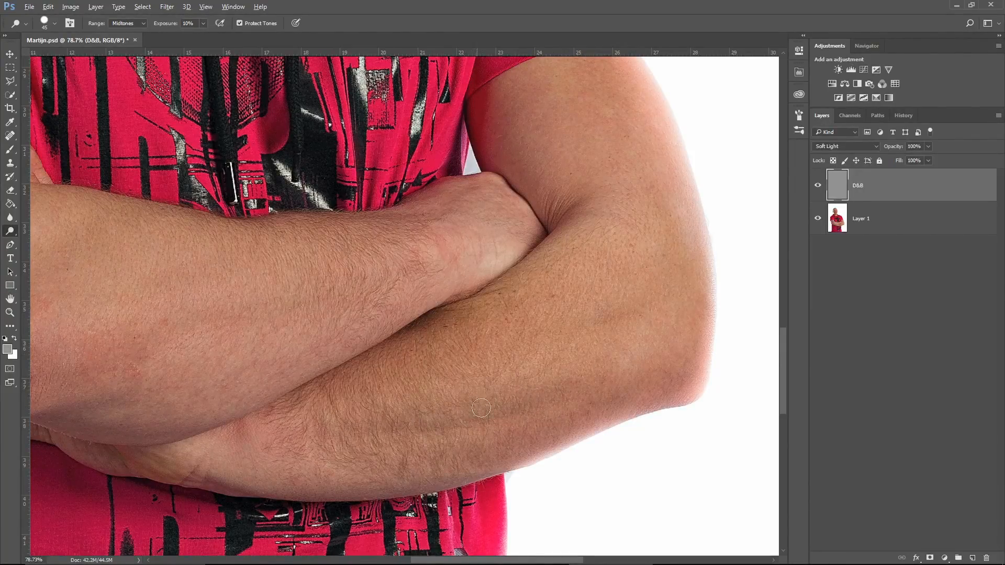
{"action": "left_click", "coordinate": [818, 186]}
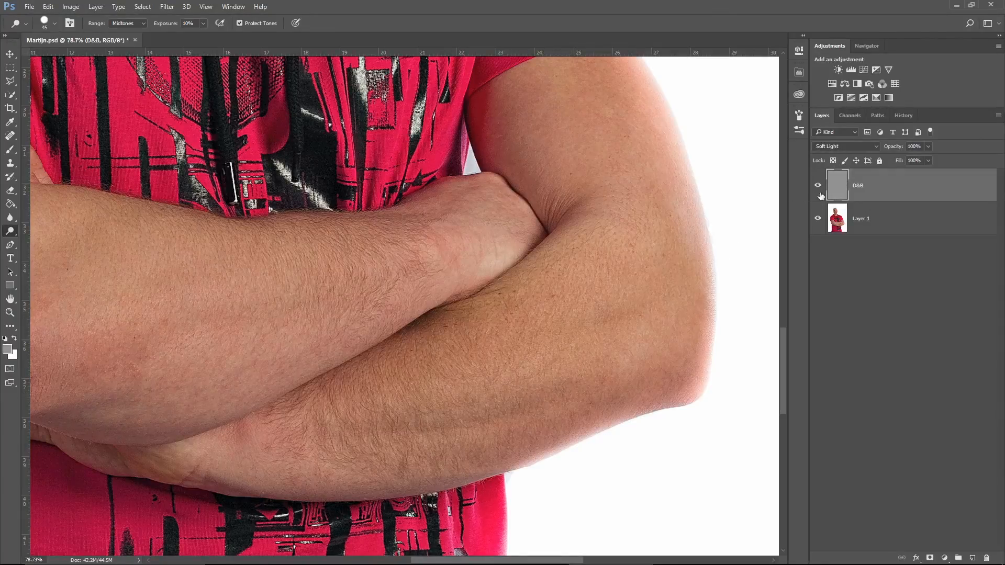
{"action": "left_click", "coordinate": [817, 220]}
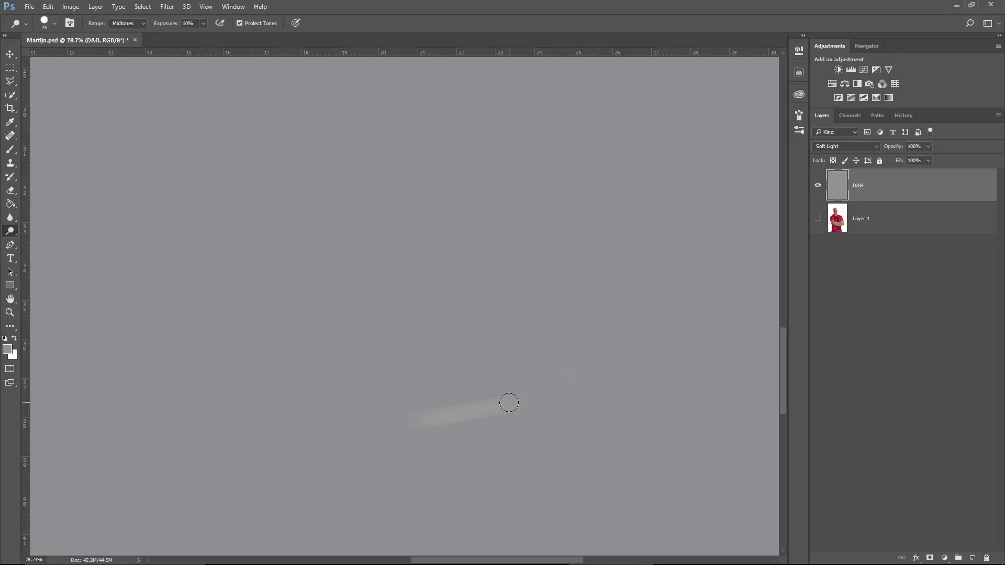
{"action": "key", "text": "b"}
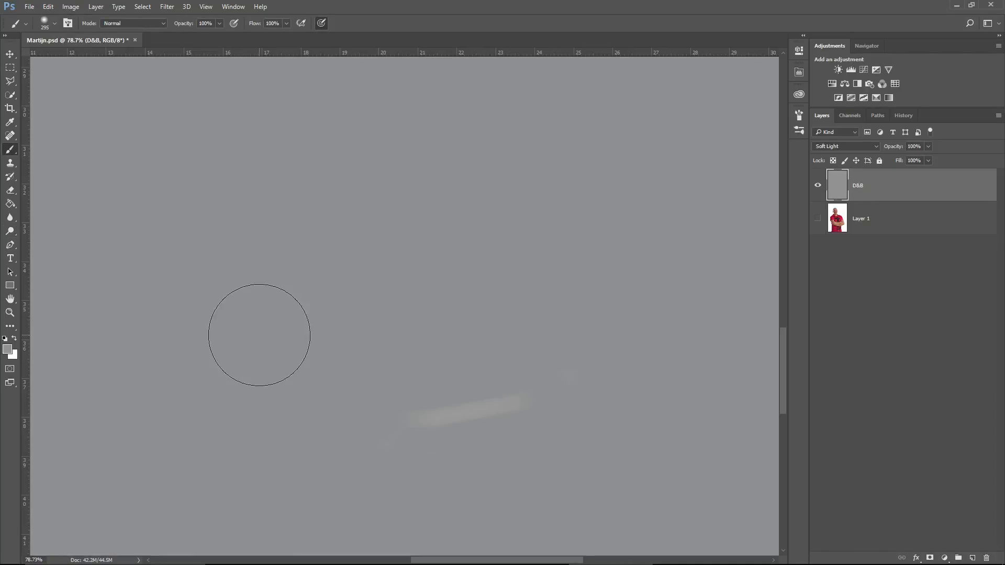
{"action": "mouse_move", "coordinate": [404, 419]}
{"action": "left_mouse_down"}
{"action": "mouse_move", "coordinate": [543, 370]}
{"action": "mouse_move", "coordinate": [453, 398]}
{"action": "mouse_move", "coordinate": [396, 438]}
{"action": "mouse_move", "coordinate": [457, 445]}
{"action": "mouse_move", "coordinate": [581, 378]}
{"action": "left_mouse_up"}
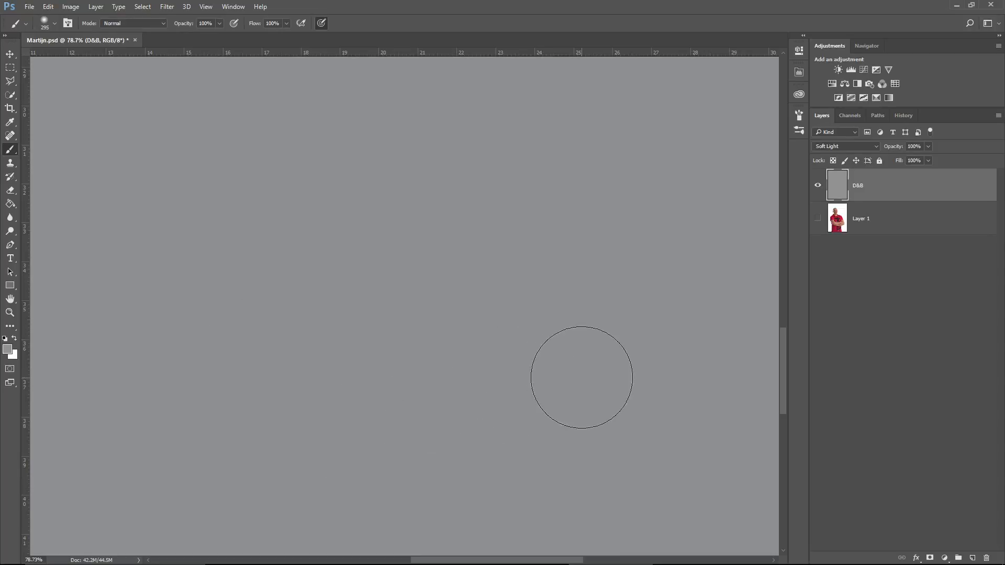
{"action": "left_click", "coordinate": [818, 219]}
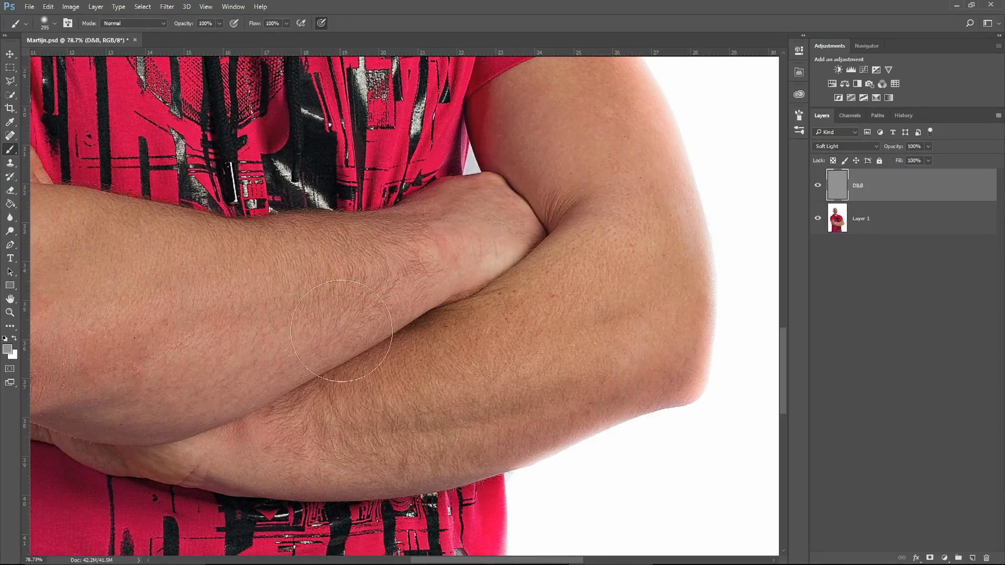
Step: Dodge and burn along the lower forearm's vein and muscle on the D&B layer with a 45 px tip at 10% exposure
{"action": "key", "text": "o"}
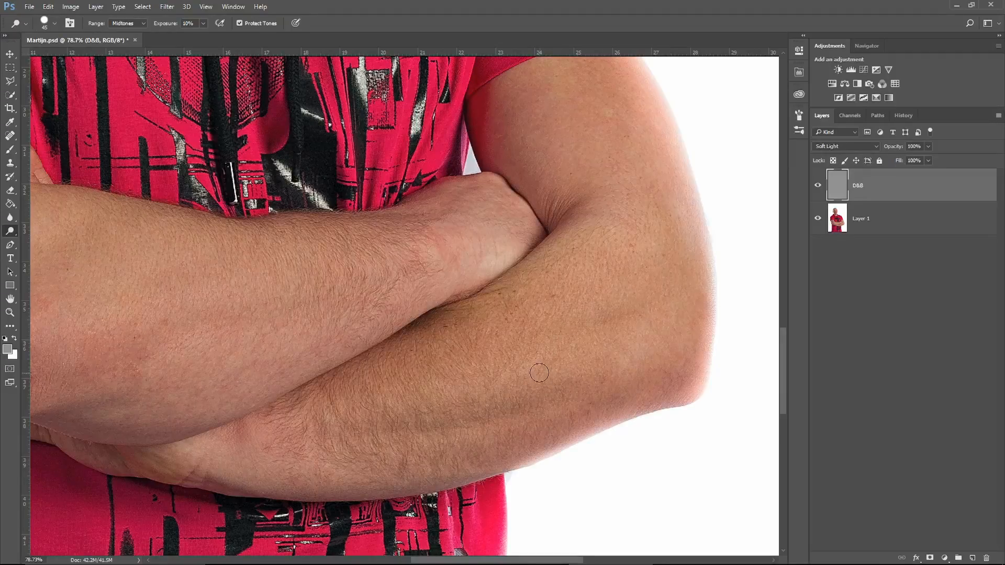
{"action": "mouse_move", "coordinate": [506, 405]}
{"action": "left_mouse_down"}
{"action": "mouse_move", "coordinate": [536, 403]}
{"action": "mouse_move", "coordinate": [490, 410]}
{"action": "mouse_move", "coordinate": [537, 398]}
{"action": "mouse_move", "coordinate": [394, 428]}
{"action": "mouse_move", "coordinate": [562, 392]}
{"action": "mouse_move", "coordinate": [402, 423]}
{"action": "mouse_move", "coordinate": [559, 392]}
{"action": "mouse_move", "coordinate": [477, 407]}
{"action": "mouse_move", "coordinate": [544, 377]}
{"action": "mouse_move", "coordinate": [477, 390]}
{"action": "mouse_move", "coordinate": [472, 435]}
{"action": "mouse_move", "coordinate": [547, 409]}
{"action": "mouse_move", "coordinate": [442, 434]}
{"action": "mouse_move", "coordinate": [549, 414]}
{"action": "mouse_move", "coordinate": [433, 437]}
{"action": "mouse_move", "coordinate": [576, 400]}
{"action": "mouse_move", "coordinate": [627, 326]}
{"action": "mouse_move", "coordinate": [604, 332]}
{"action": "mouse_move", "coordinate": [537, 389]}
{"action": "mouse_move", "coordinate": [477, 412]}
{"action": "left_mouse_up"}
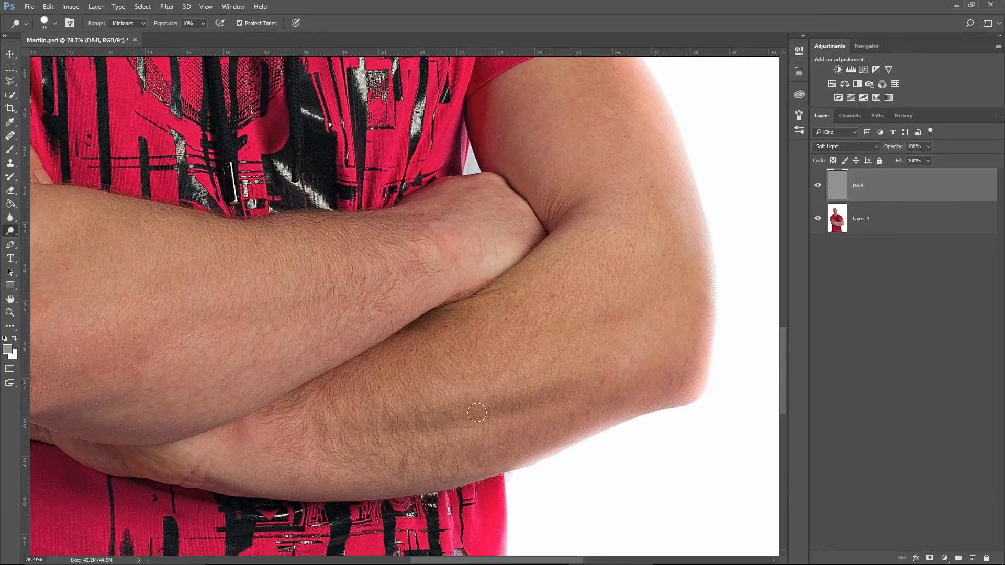
{"action": "left_click_drag", "start_coordinate": [555, 352], "coordinate": [471, 325]}
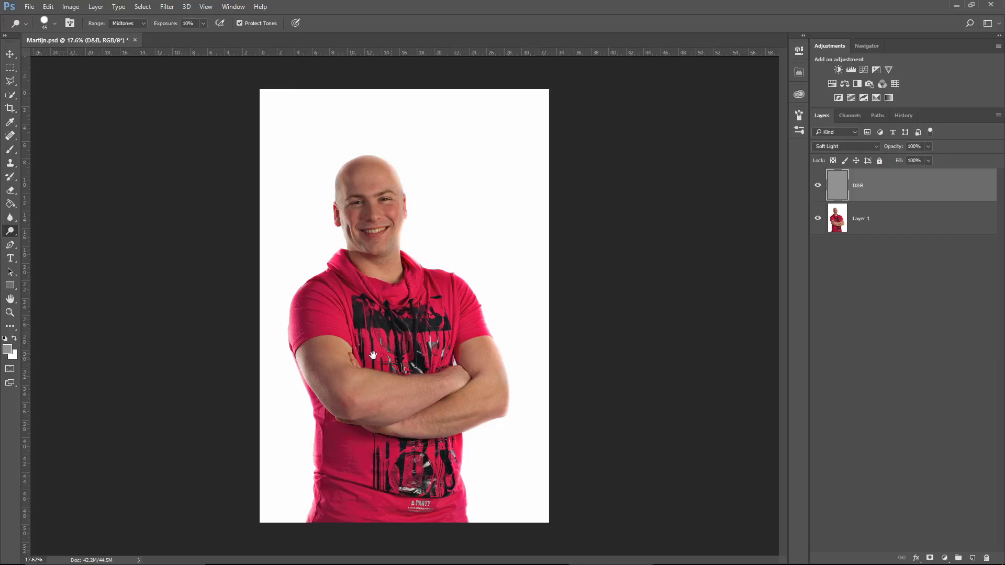
Step: Dodge and burn the muscle contours of the upper crossed forearm and its elbow on the D&B layer with a larger tip
{"action": "left_click_drag", "start_coordinate": [354, 460], "coordinate": [398, 441]}
{"action": "key", "text": "alt+space"}
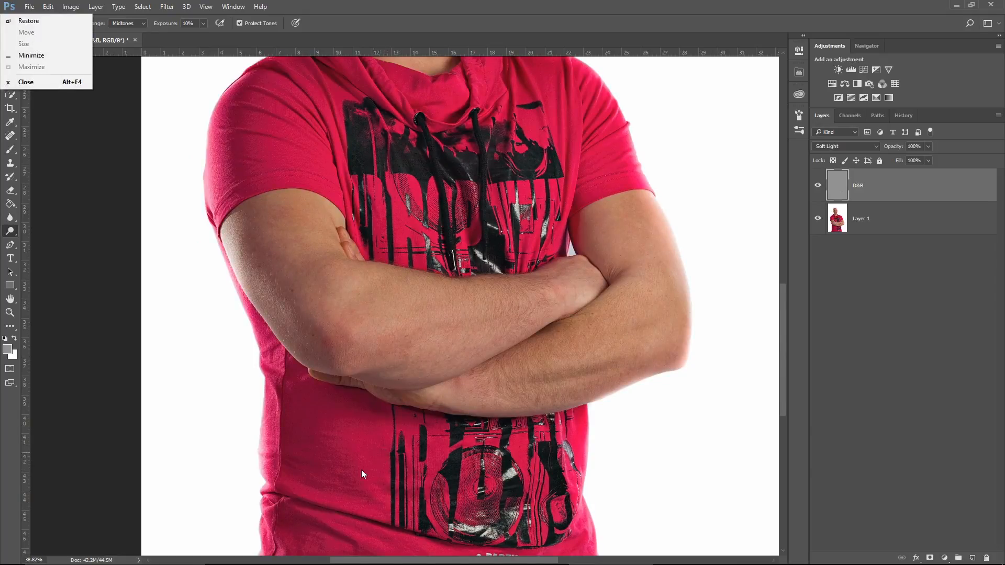
{"action": "key", "text": "Escape"}
{"action": "left_click_drag", "start_coordinate": [365, 475], "coordinate": [397, 419]}
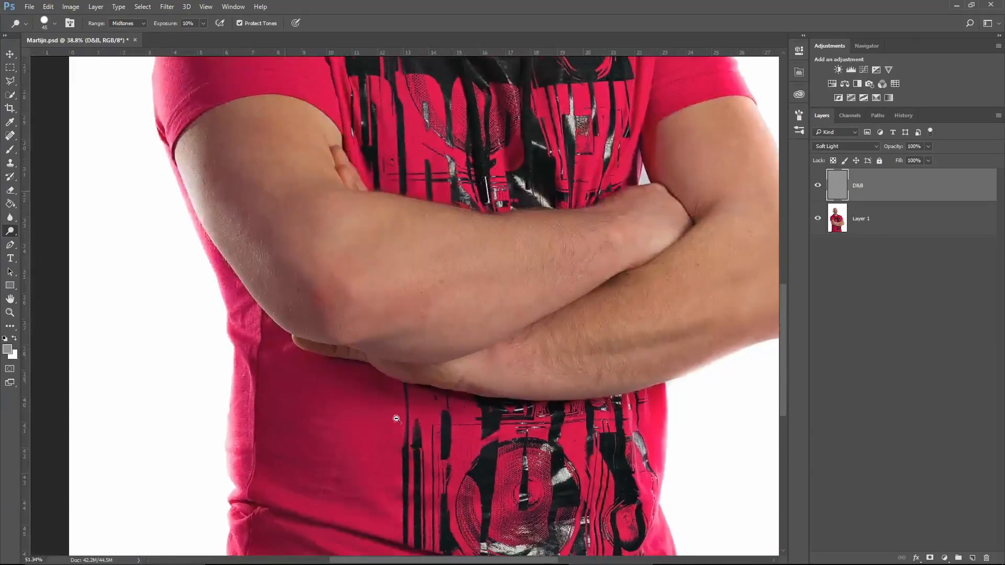
{"action": "mouse_move", "coordinate": [320, 214]}
{"action": "left_mouse_down"}
{"action": "mouse_move", "coordinate": [359, 355]}
{"action": "mouse_move", "coordinate": [342, 345]}
{"action": "left_mouse_up"}
{"action": "mouse_move", "coordinate": [397, 363]}
{"action": "left_mouse_down"}
{"action": "mouse_move", "coordinate": [452, 367]}
{"action": "mouse_move", "coordinate": [474, 435]}
{"action": "mouse_move", "coordinate": [495, 377]}
{"action": "mouse_move", "coordinate": [481, 388]}
{"action": "mouse_move", "coordinate": [419, 387]}
{"action": "left_mouse_up"}
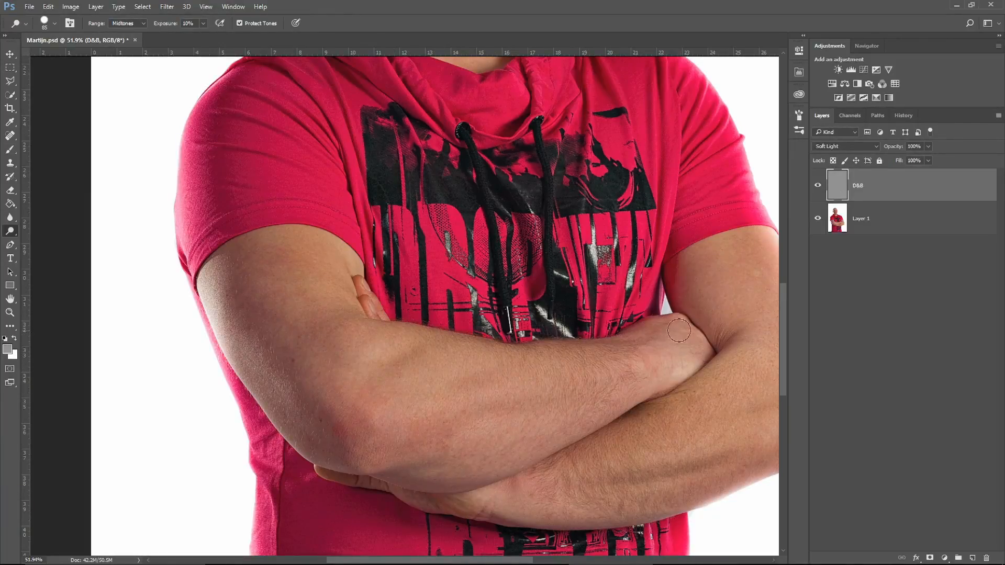
{"action": "mouse_move", "coordinate": [680, 331]}
{"action": "left_mouse_down"}
{"action": "mouse_move", "coordinate": [546, 407]}
{"action": "mouse_move", "coordinate": [383, 479]}
{"action": "mouse_move", "coordinate": [477, 472]}
{"action": "mouse_move", "coordinate": [418, 482]}
{"action": "left_mouse_up"}
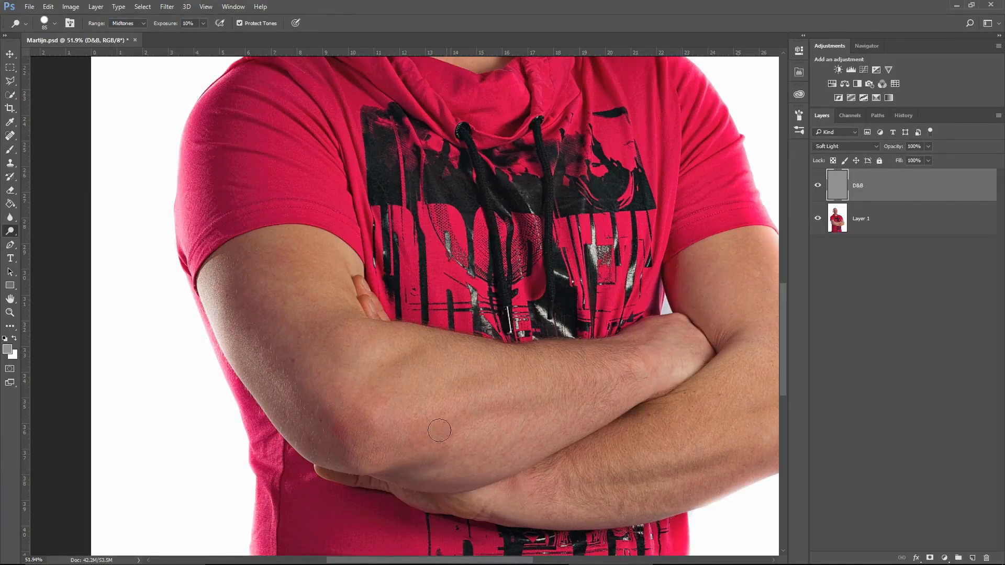
{"action": "mouse_move", "coordinate": [439, 431]}
{"action": "left_mouse_down"}
{"action": "mouse_move", "coordinate": [342, 413]}
{"action": "mouse_move", "coordinate": [330, 368]}
{"action": "left_mouse_up"}
Step: Dodge and burn the other arm's elbow, upper arm and the forearm area near the wrist on the D&B layer
{"action": "mouse_move", "coordinate": [472, 422]}
{"action": "left_mouse_down"}
{"action": "mouse_move", "coordinate": [193, 363]}
{"action": "mouse_move", "coordinate": [182, 315]}
{"action": "left_mouse_up"}
{"action": "left_click_drag", "start_coordinate": [443, 296], "coordinate": [491, 283]}
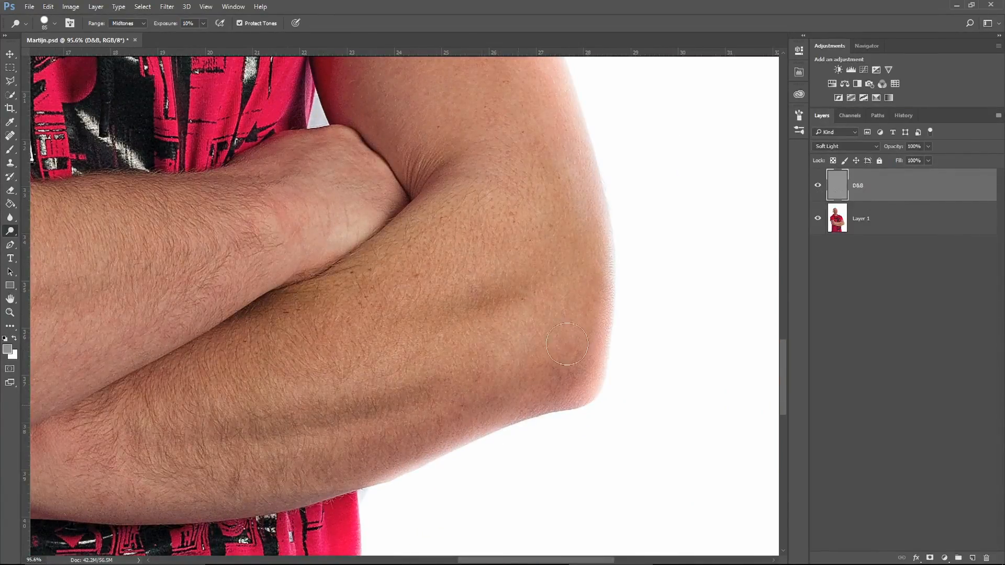
{"action": "left_click_drag", "start_coordinate": [516, 184], "coordinate": [576, 346]}
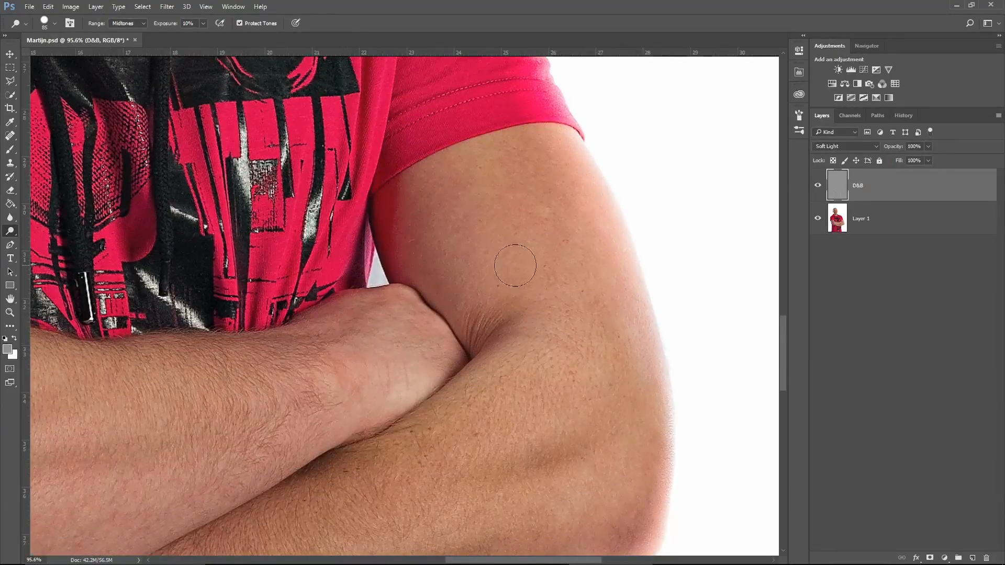
{"action": "left_click_drag", "start_coordinate": [435, 236], "coordinate": [449, 234]}
{"action": "mouse_move", "coordinate": [545, 296]}
{"action": "left_mouse_down"}
{"action": "mouse_move", "coordinate": [502, 355]}
{"action": "mouse_move", "coordinate": [500, 391]}
{"action": "left_mouse_up"}
{"action": "left_click_drag", "start_coordinate": [229, 419], "coordinate": [196, 420]}
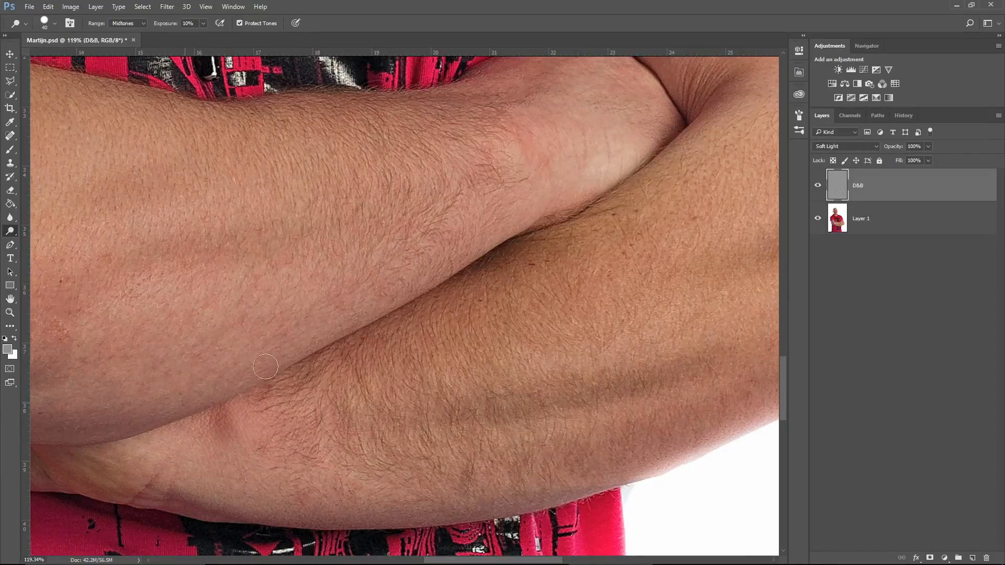
{"action": "left_click_drag", "start_coordinate": [460, 352], "coordinate": [457, 419]}
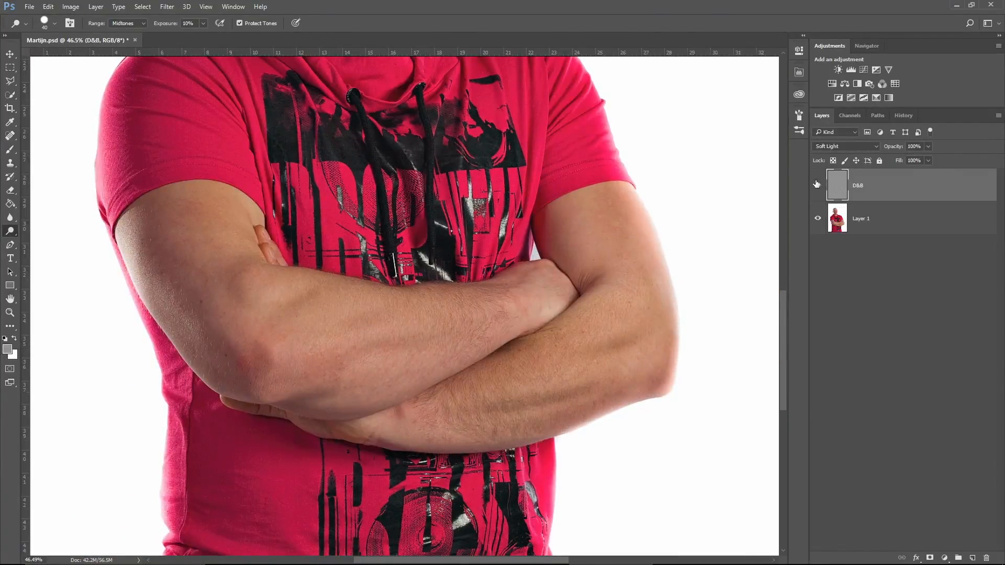
Step: View both arms together and toggle the D&B layer's visibility repeatedly to compare them before and after the dodging and burning
{"action": "left_click_drag", "start_coordinate": [494, 336], "coordinate": [532, 336]}
{"action": "left_click_drag", "start_coordinate": [465, 344], "coordinate": [423, 379]}
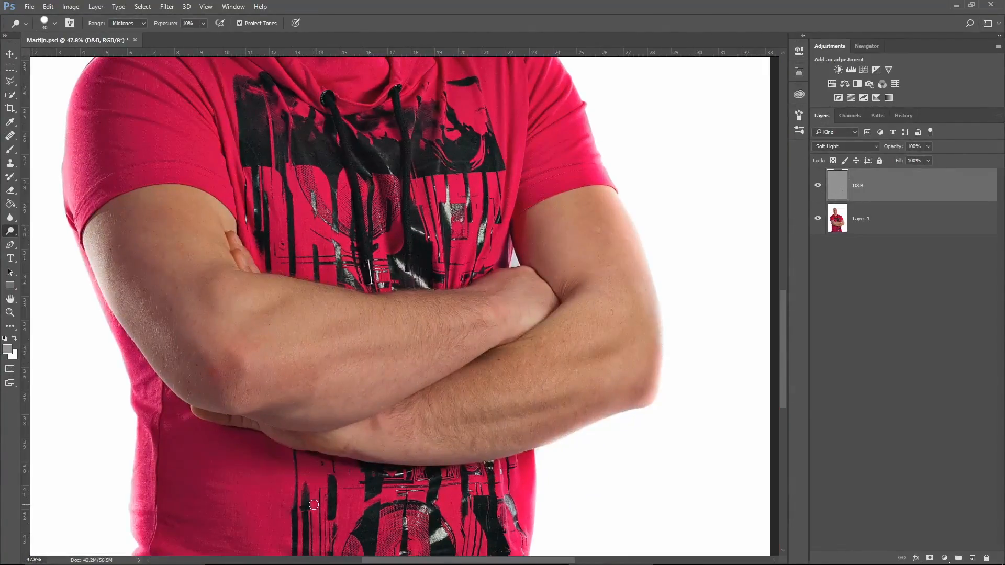
{"action": "left_click", "coordinate": [818, 187]}
{"action": "left_click", "coordinate": [818, 187]}
{"action": "left_click", "coordinate": [818, 187]}
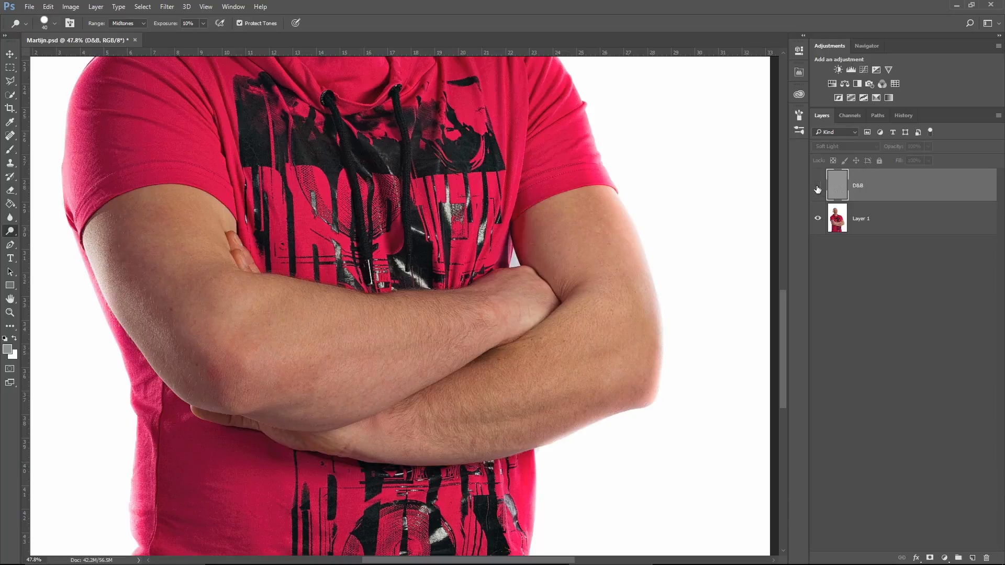
{"action": "left_click", "coordinate": [818, 188]}
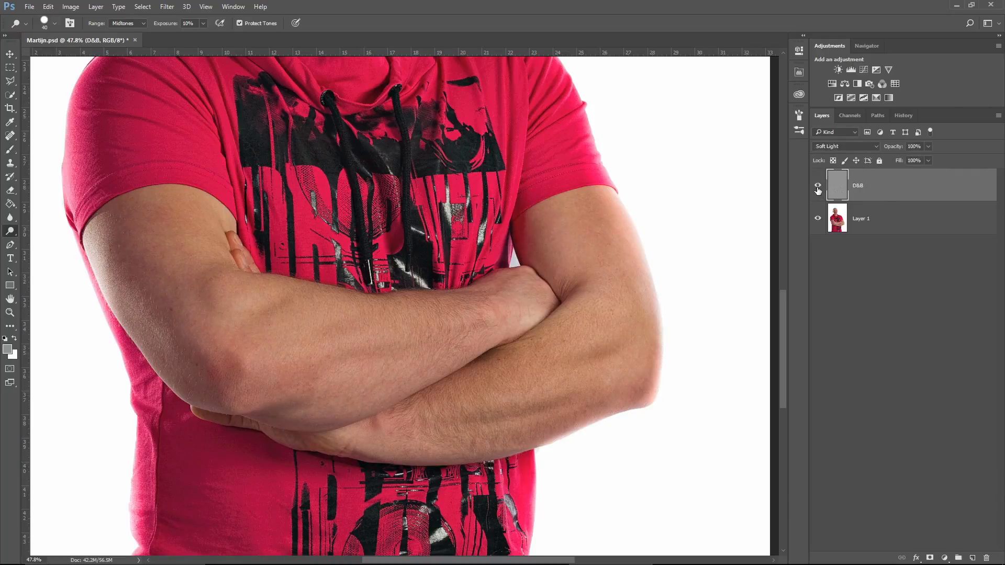
{"action": "left_click", "coordinate": [817, 189]}
{"action": "left_click", "coordinate": [817, 189]}
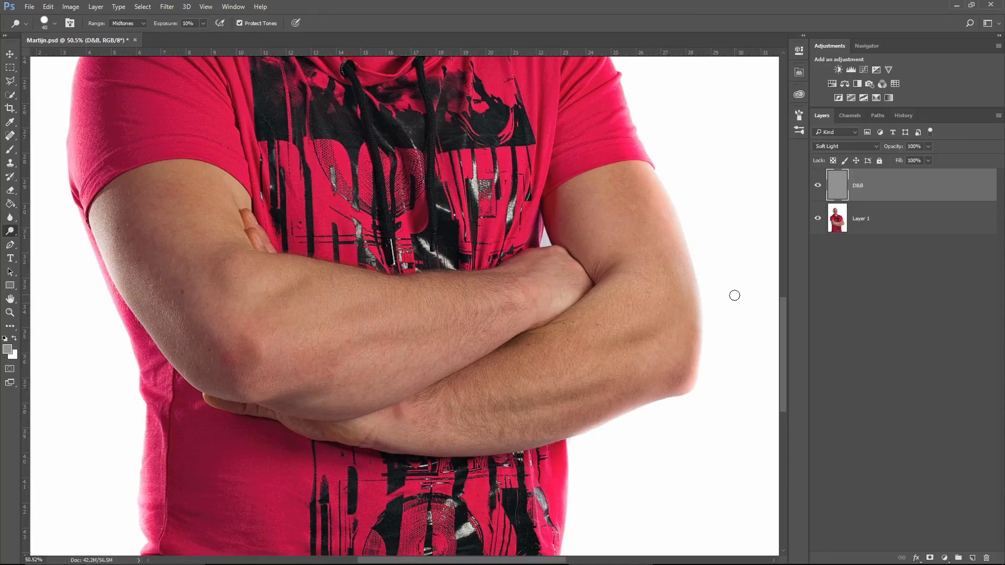
{"action": "left_click", "coordinate": [818, 186]}
{"action": "left_click", "coordinate": [818, 186]}
{"action": "left_click", "coordinate": [818, 186]}
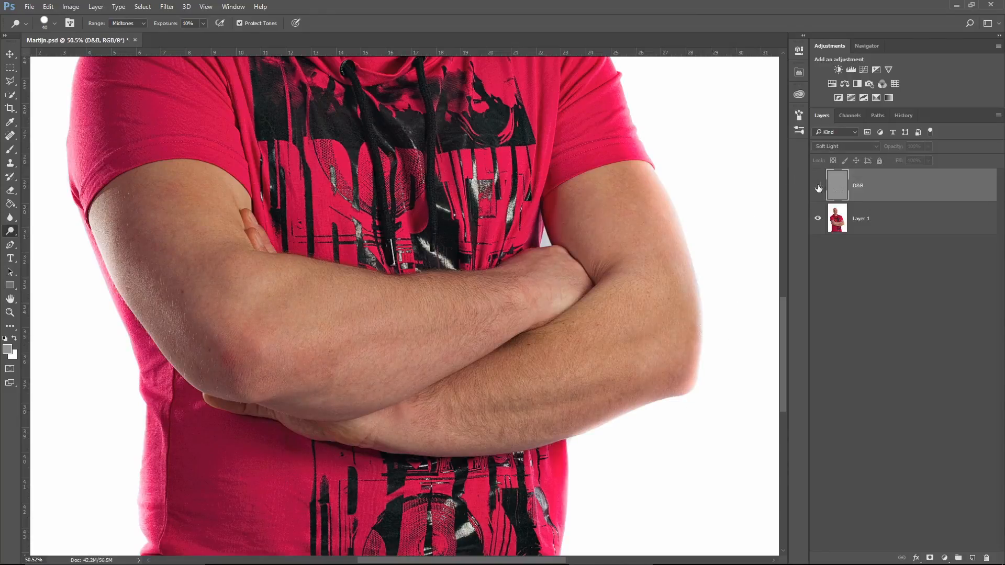
{"action": "left_click", "coordinate": [818, 186]}
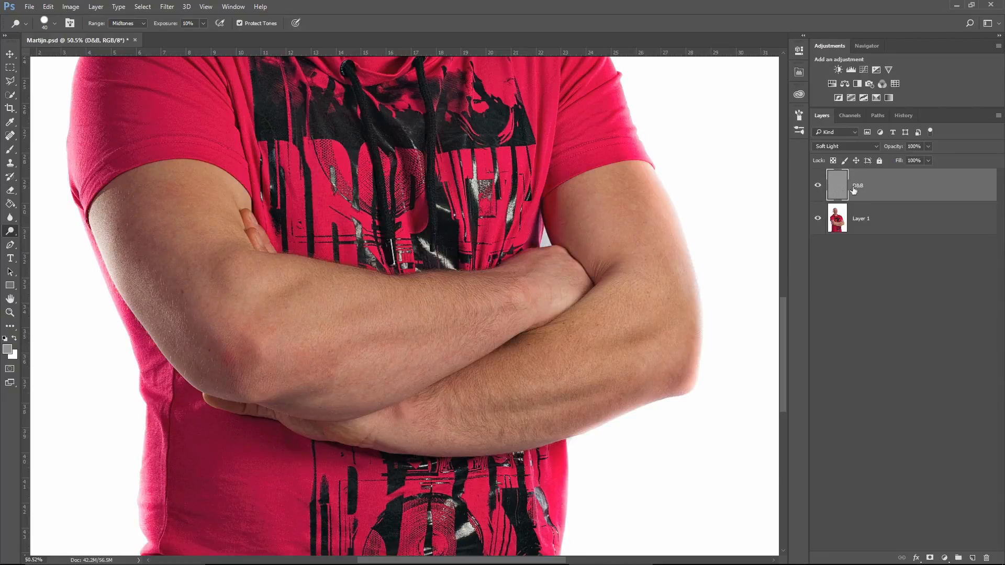
{"action": "left_click", "coordinate": [818, 187]}
{"action": "left_click", "coordinate": [817, 187]}
{"action": "left_click", "coordinate": [817, 187]}
{"action": "left_click", "coordinate": [816, 189]}
{"action": "left_click", "coordinate": [816, 189]}
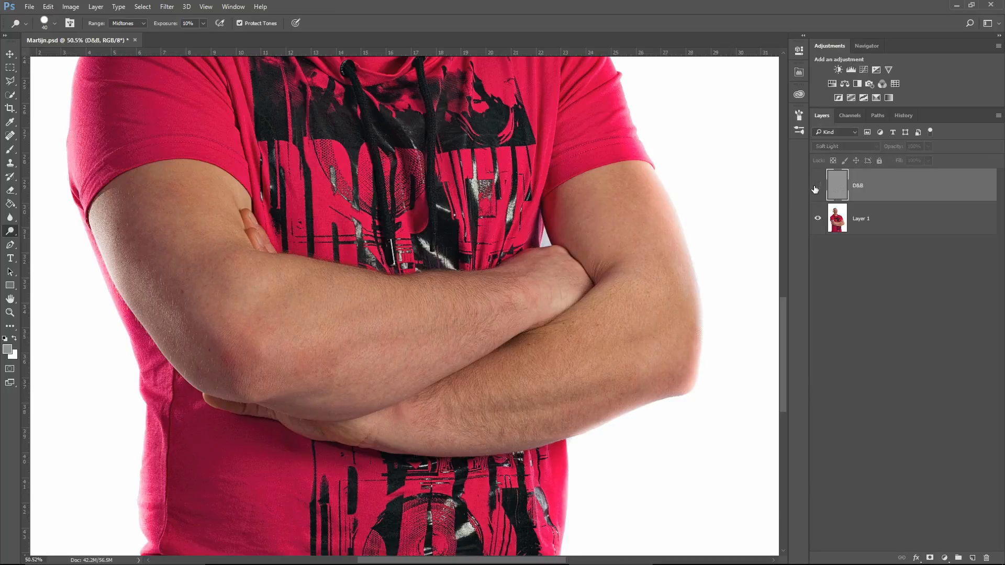
{"action": "left_click", "coordinate": [817, 188]}
{"action": "left_click", "coordinate": [816, 188]}
{"action": "left_click", "coordinate": [816, 188]}
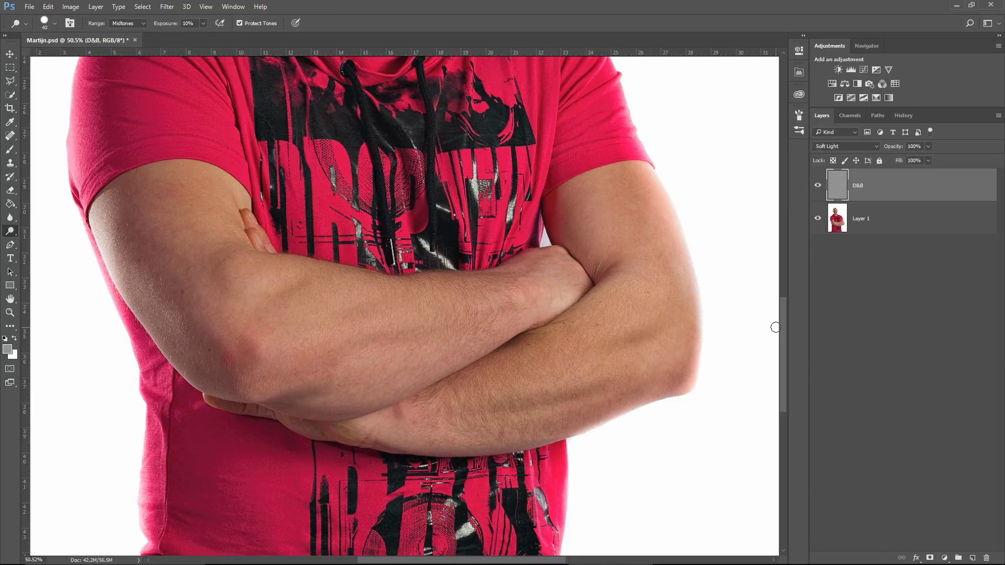